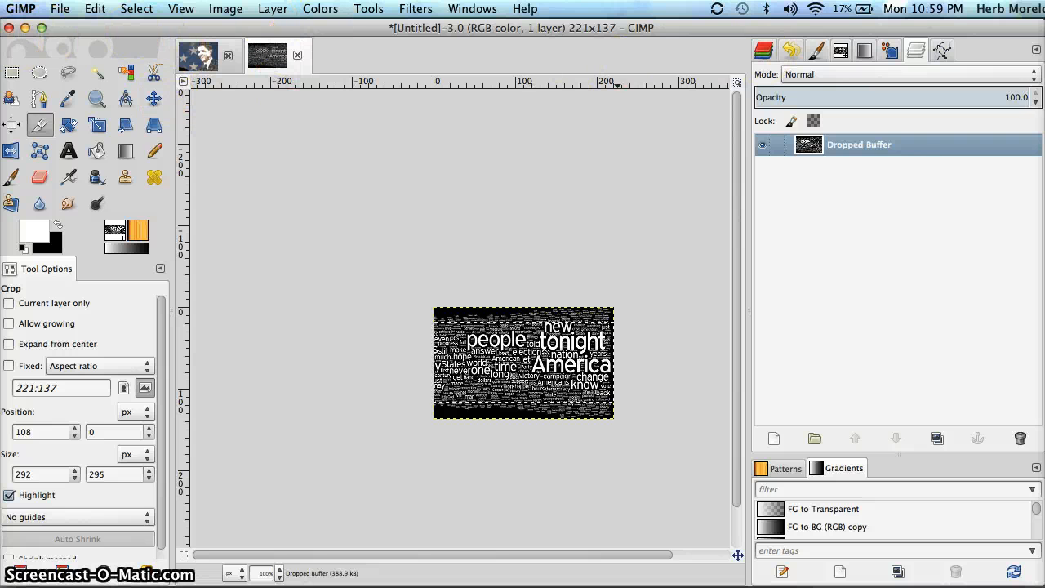
Open barack-obama-nelson-400.jpg from the Desktop as a third image alongside the word cloud
left_click(60, 9)
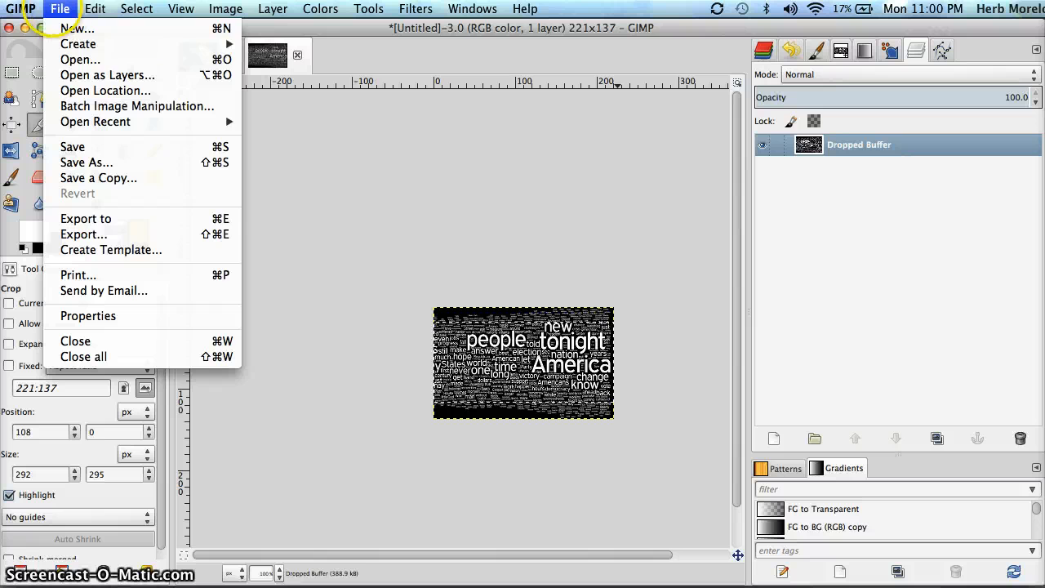
left_click(80, 59)
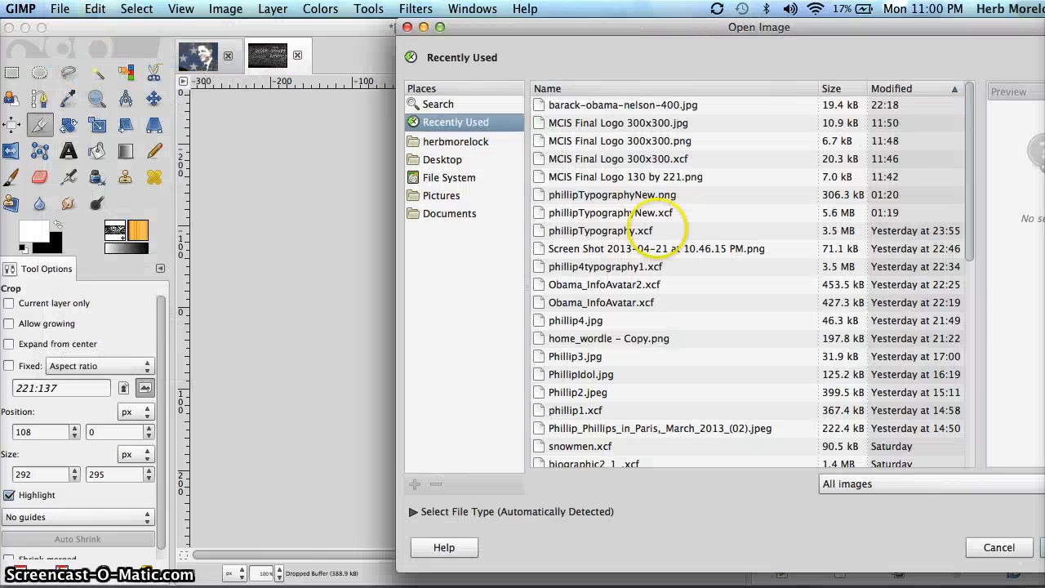
left_click(435, 159)
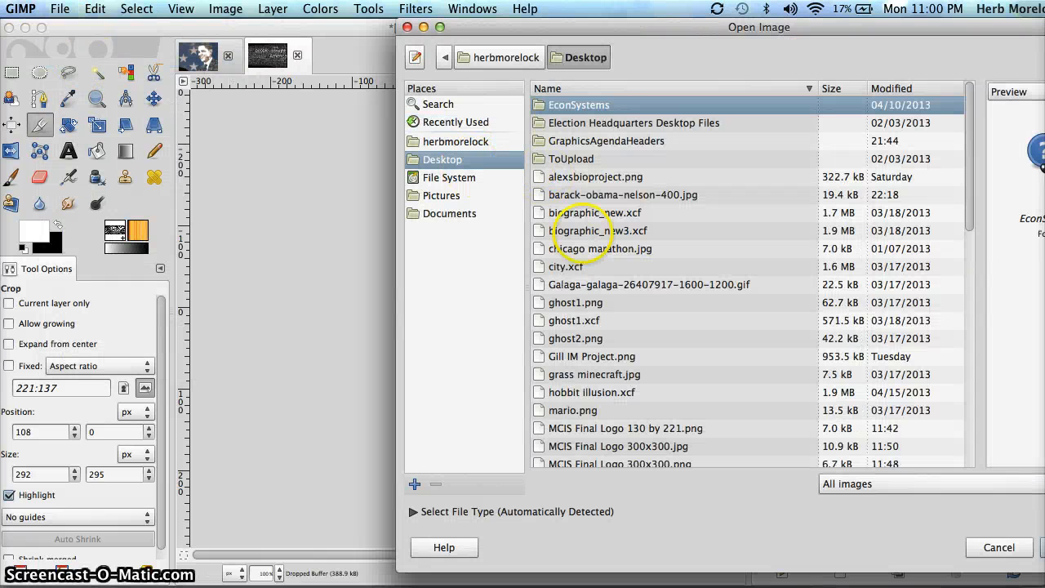
double_click(585, 194)
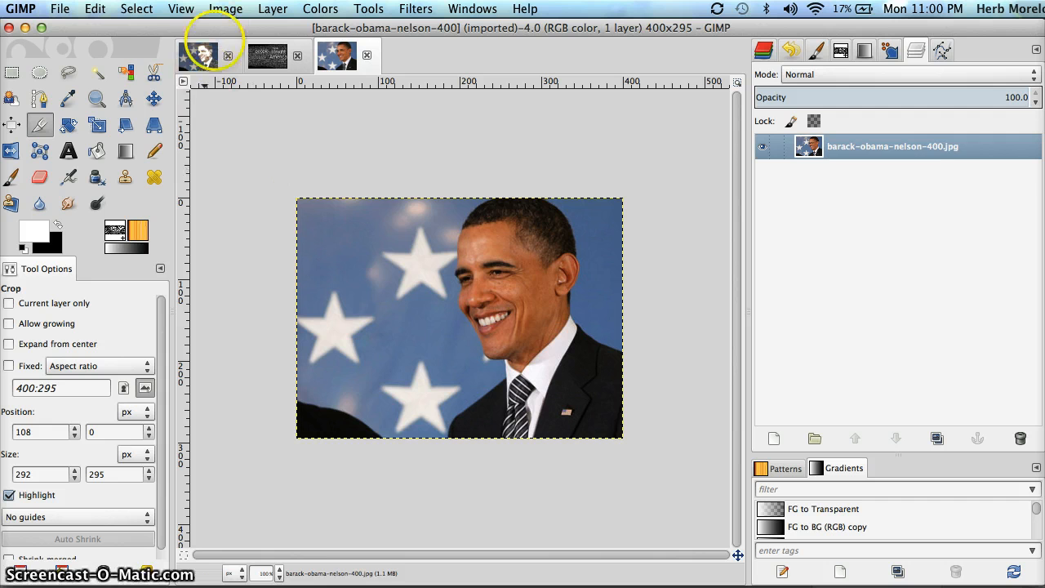
left_click(199, 54)
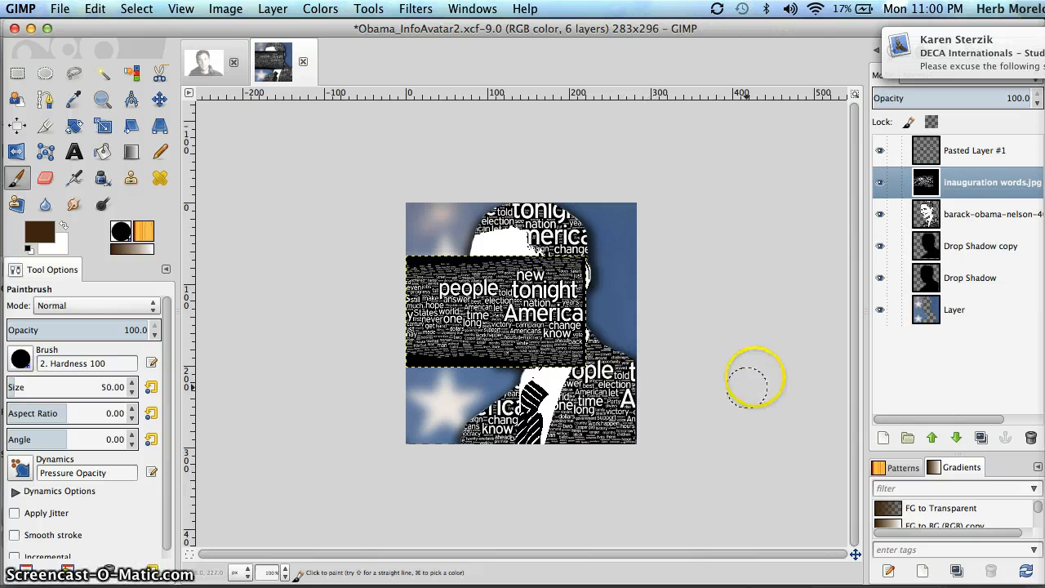
left_click(880, 182)
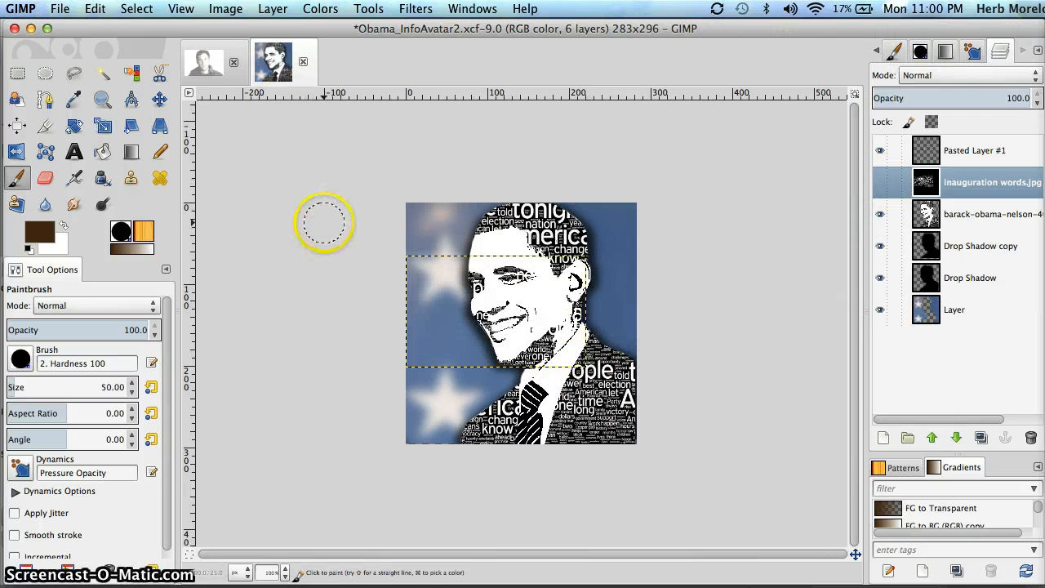
left_click(30, 28)
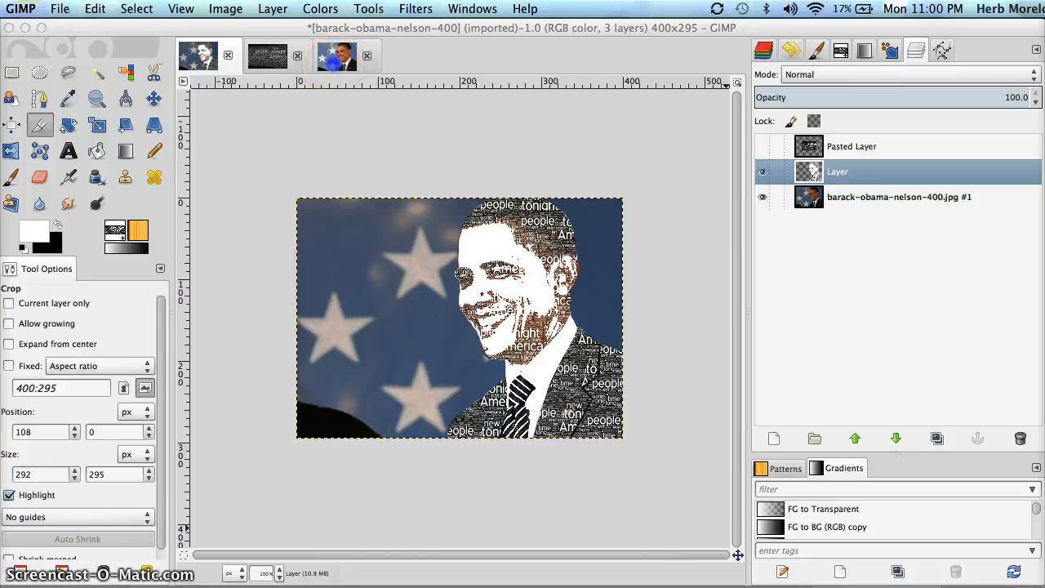
left_click(336, 63)
left_click(336, 56)
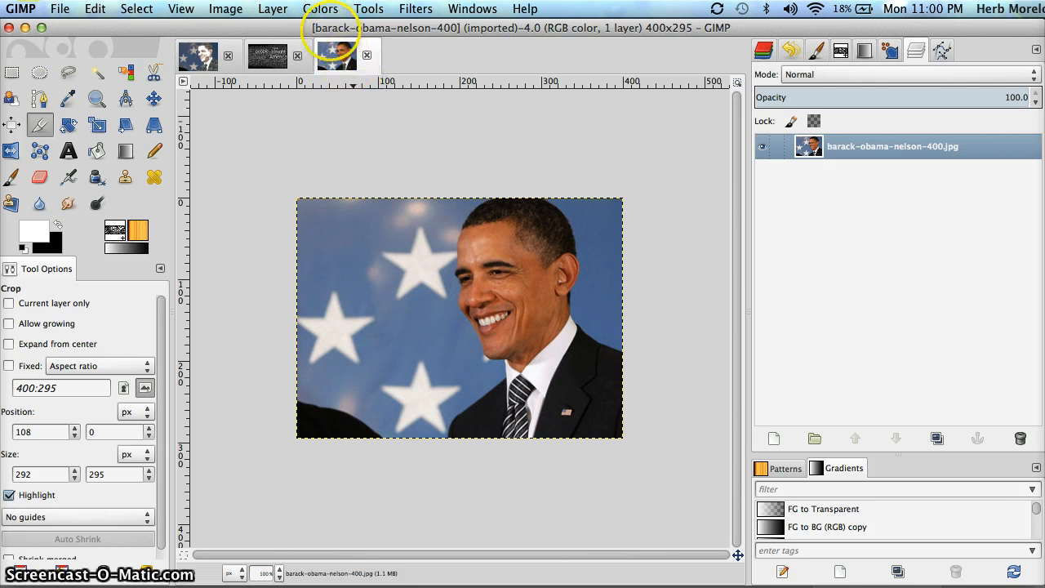
Colorize the photo teal at Hue 180, Saturation 100 and Lightness -38
left_click(320, 9)
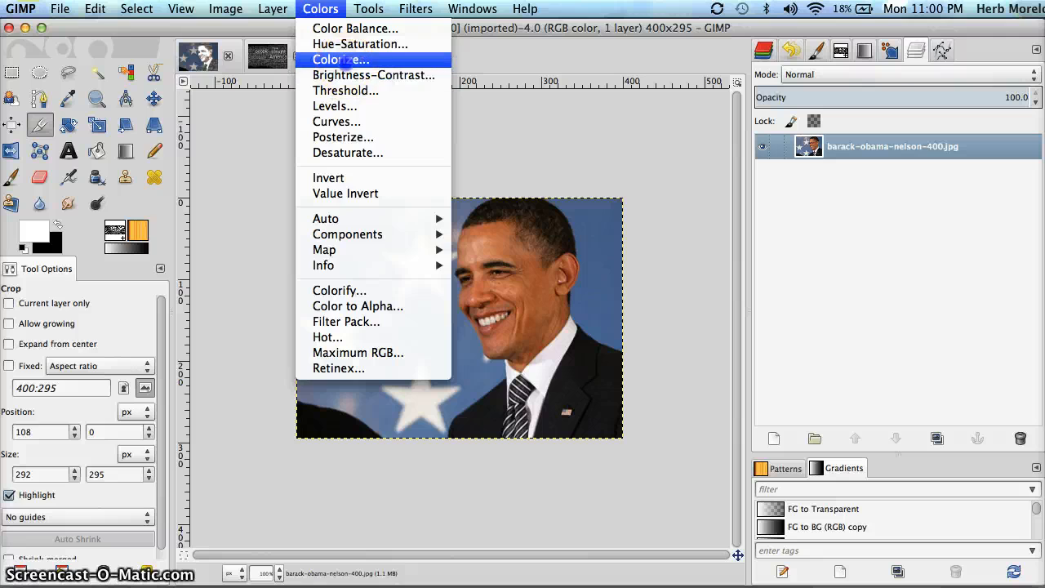
left_click(340, 58)
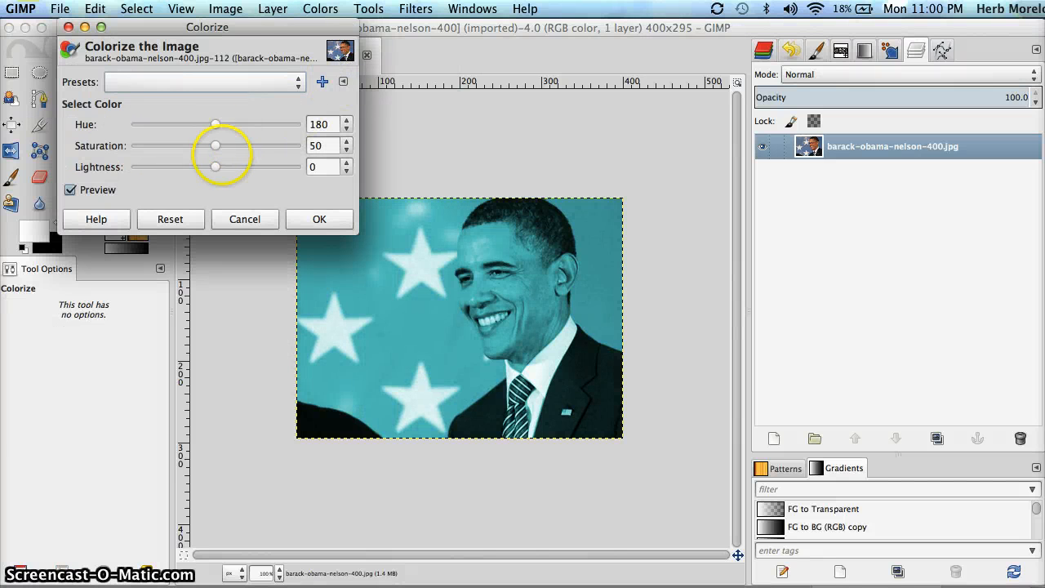
left_click_drag(216, 167, 313, 145)
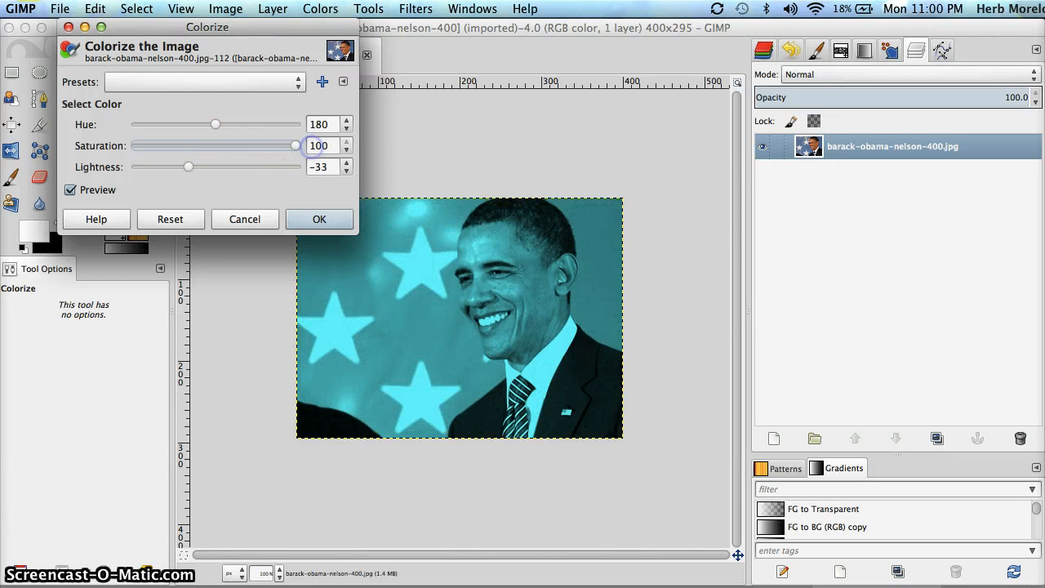
left_click_drag(188, 166, 184, 167)
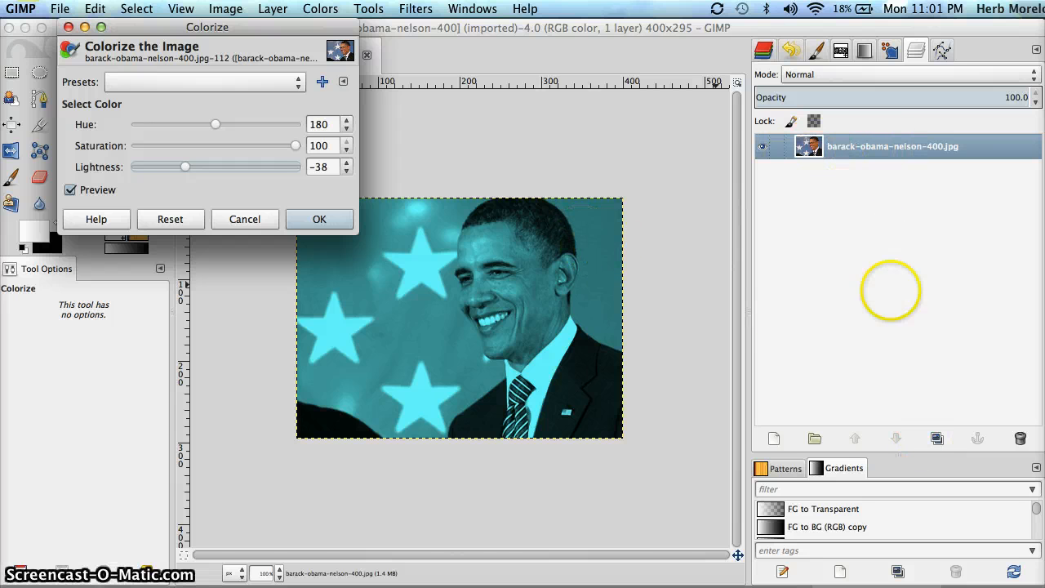
left_click(936, 438)
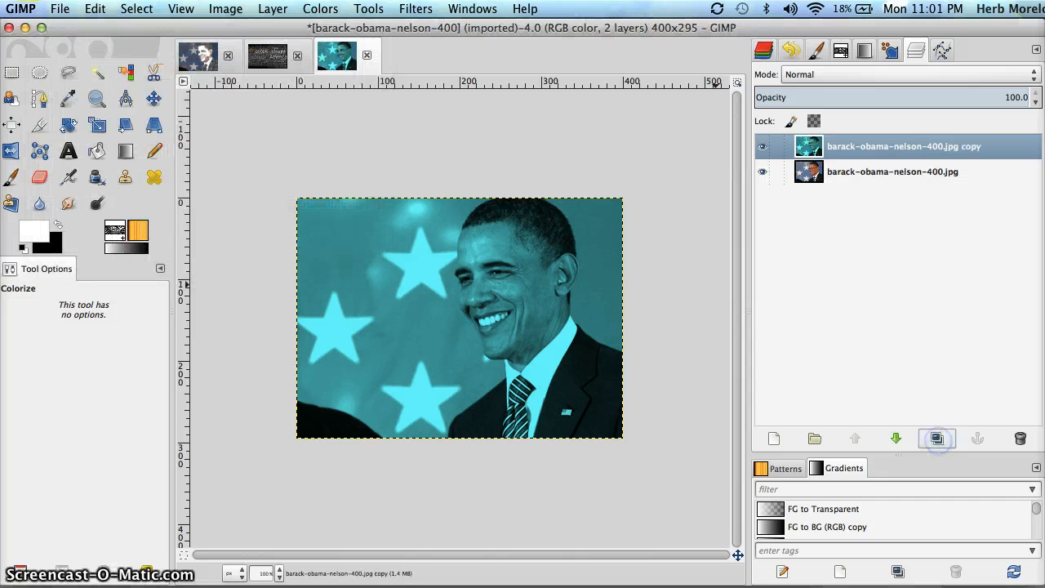
left_click(847, 146)
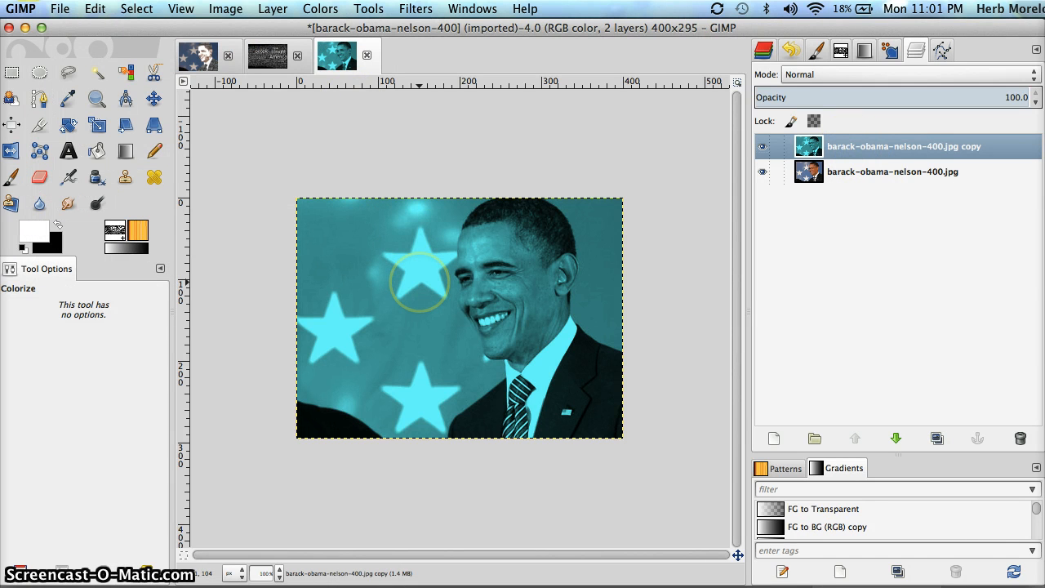
left_click(419, 280)
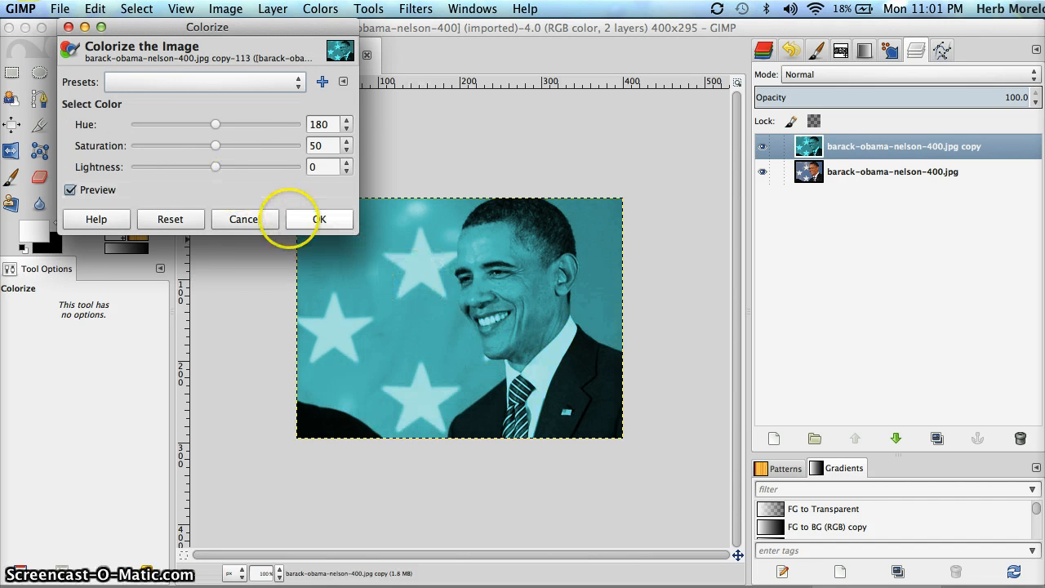
key("Return")
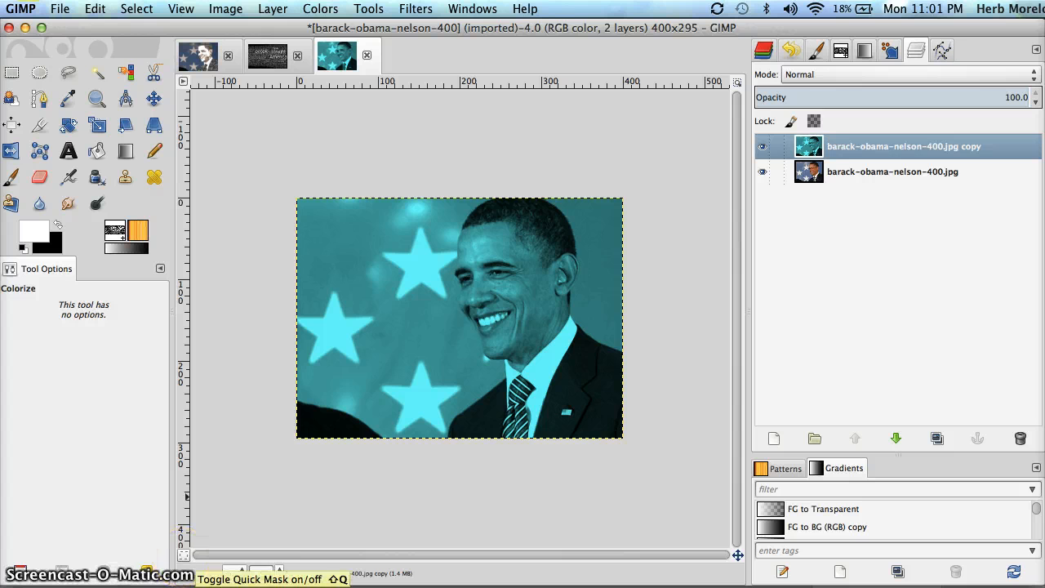
Enter Quick Mask and, with the 2. Hardness 100 brush, unmask the suit, collar-to-chin and head top
left_click(184, 556)
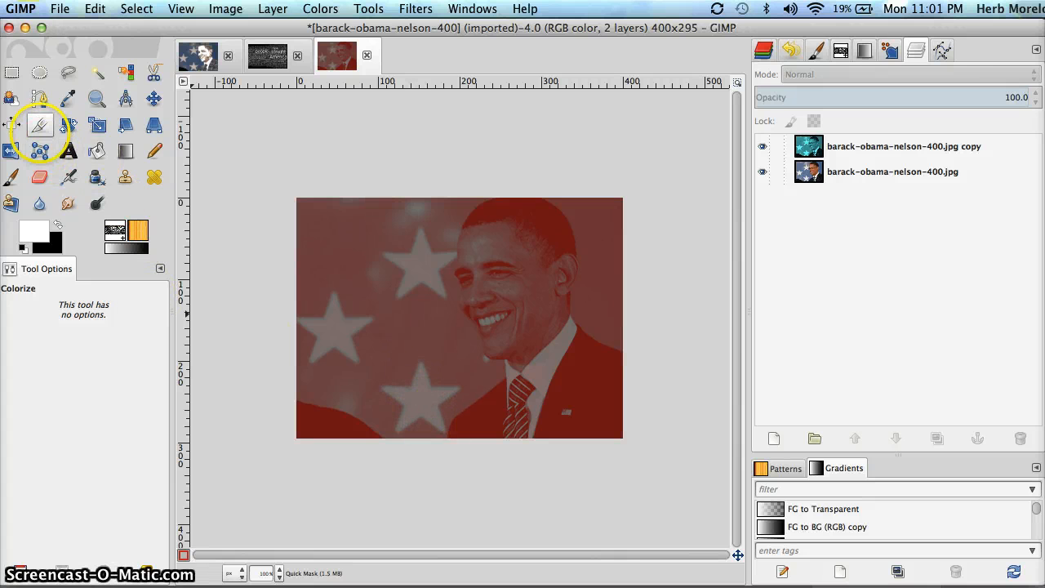
left_click(11, 176)
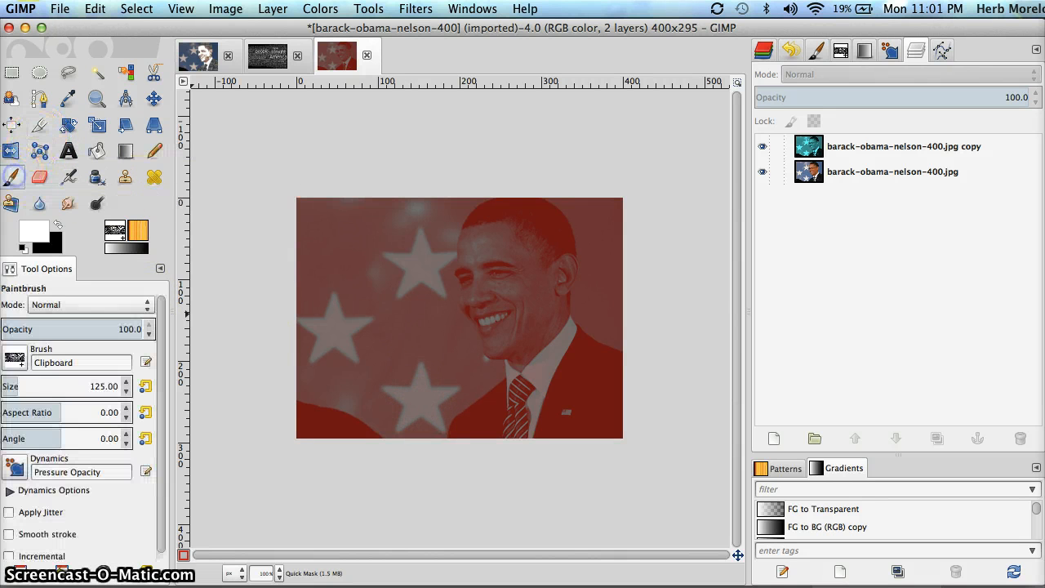
left_click(24, 355)
left_click(59, 401)
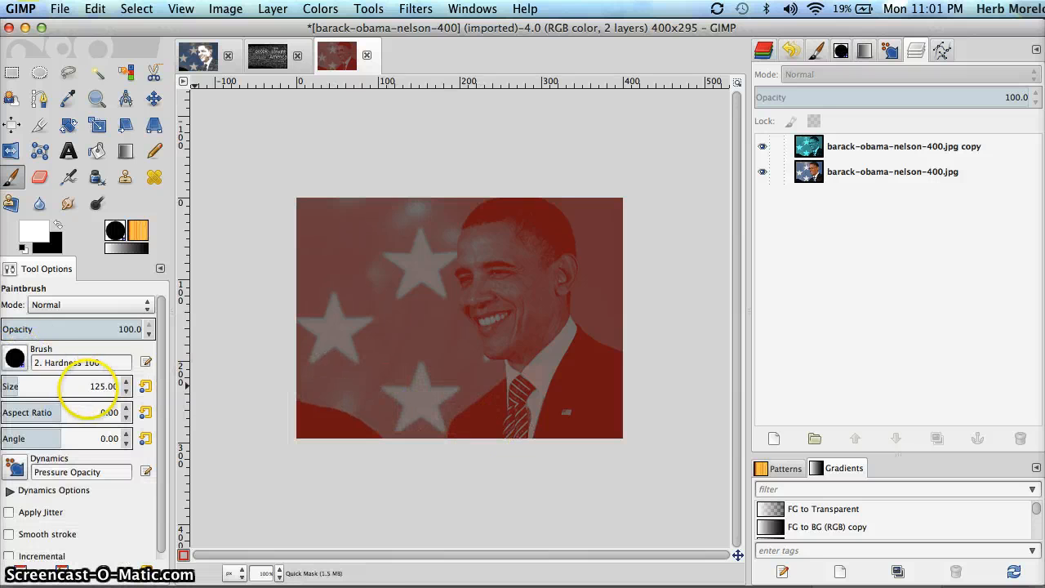
left_click(98, 387)
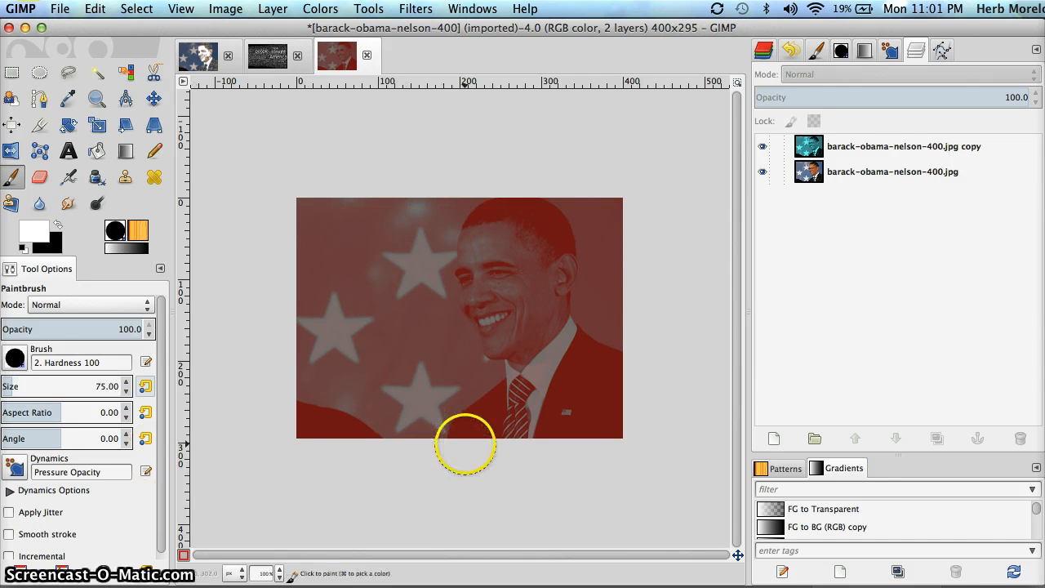
mouse_move(473, 436)
left_mouse_down()
mouse_move(507, 426)
mouse_move(534, 385)
mouse_move(524, 330)
mouse_move(507, 333)
mouse_move(484, 268)
mouse_move(500, 231)
mouse_move(529, 224)
mouse_move(549, 265)
mouse_move(541, 290)
mouse_move(548, 339)
mouse_move(601, 374)
mouse_move(609, 414)
mouse_move(560, 429)
mouse_move(570, 406)
mouse_move(518, 406)
mouse_move(485, 428)
left_mouse_up()
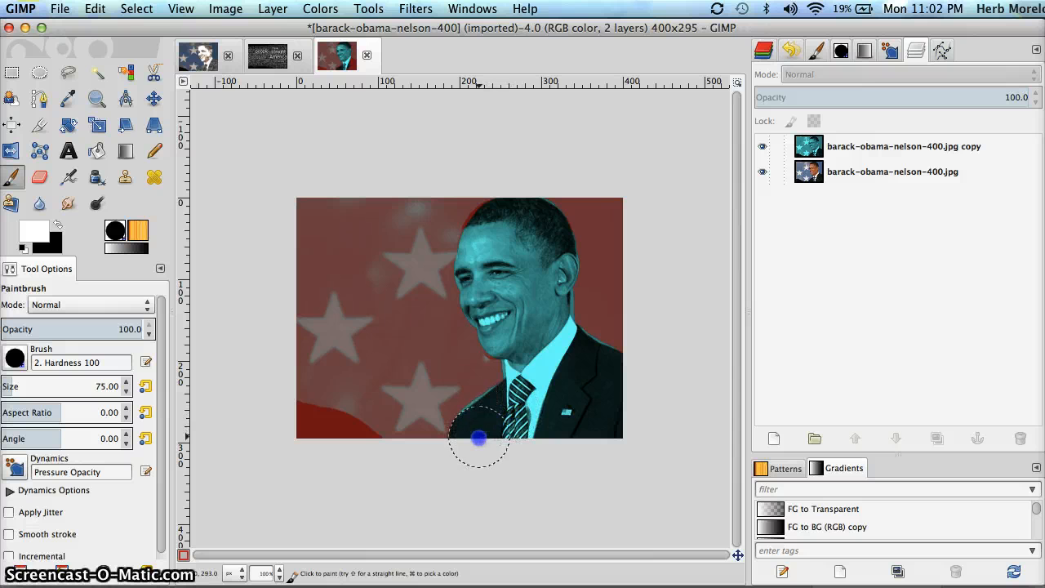
left_click_drag(532, 355, 517, 336)
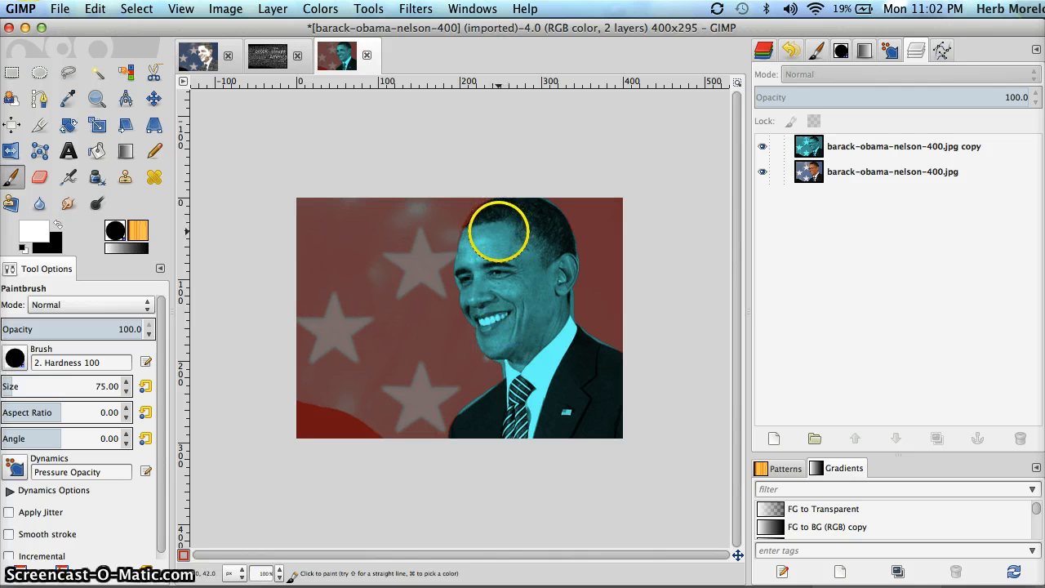
left_click_drag(497, 227, 504, 264)
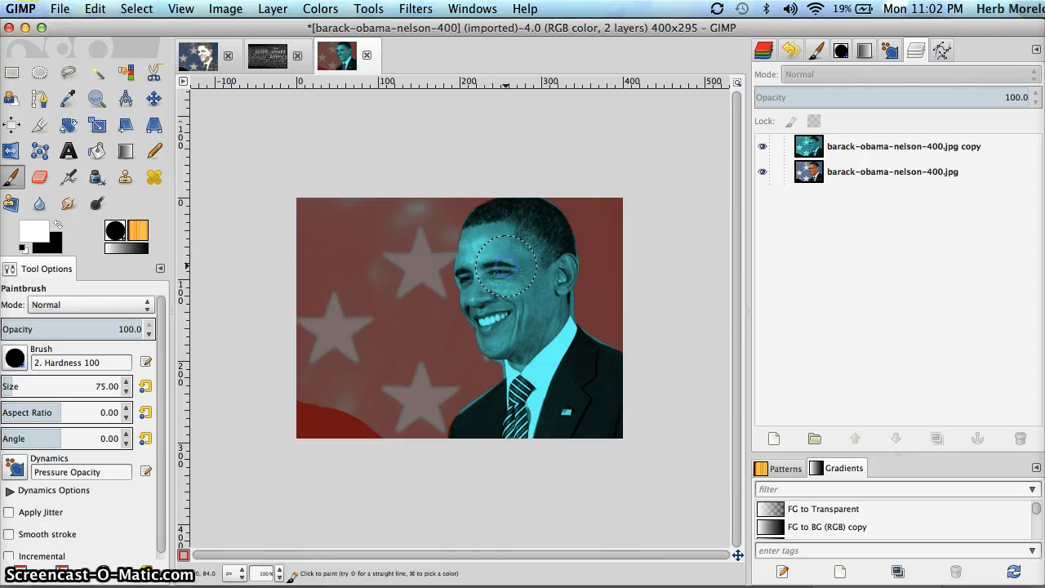
With a black foreground and brush size 25, mask along the face, collar and neck edges
left_click(59, 224)
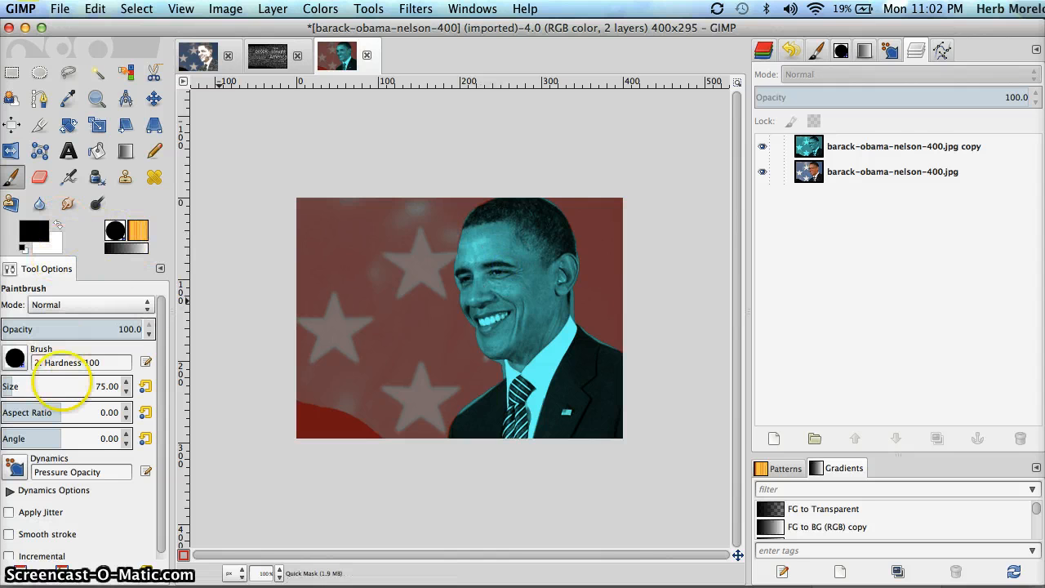
left_click(14, 357)
left_click(15, 358)
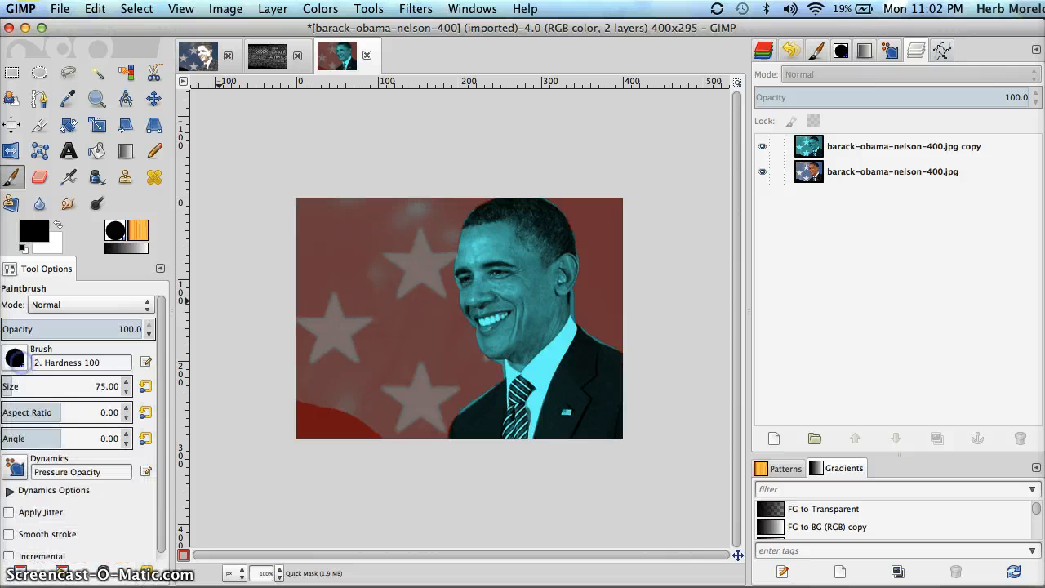
key("Tab")
key("Tab")
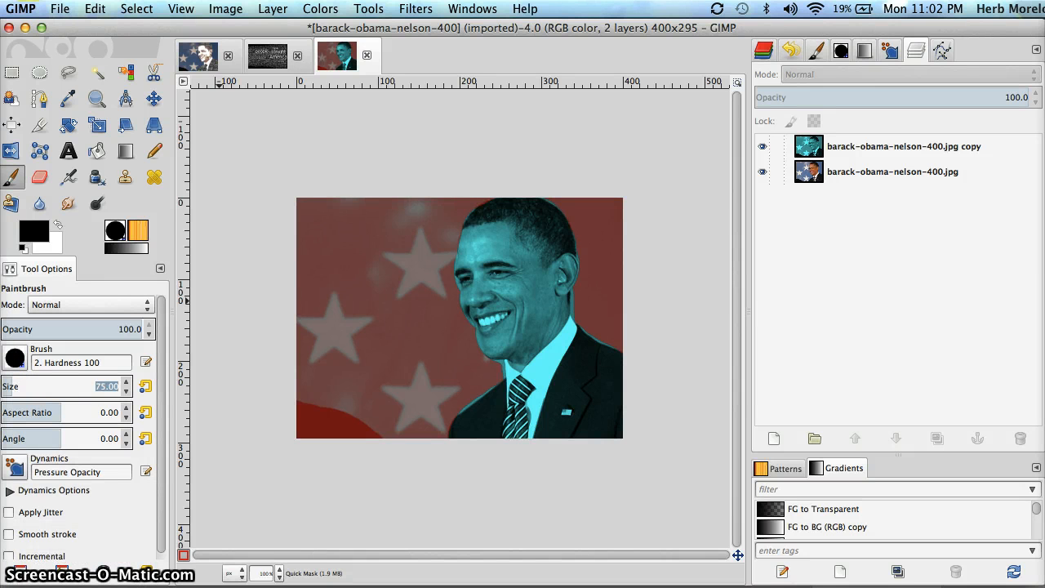
type("25")
key("Return")
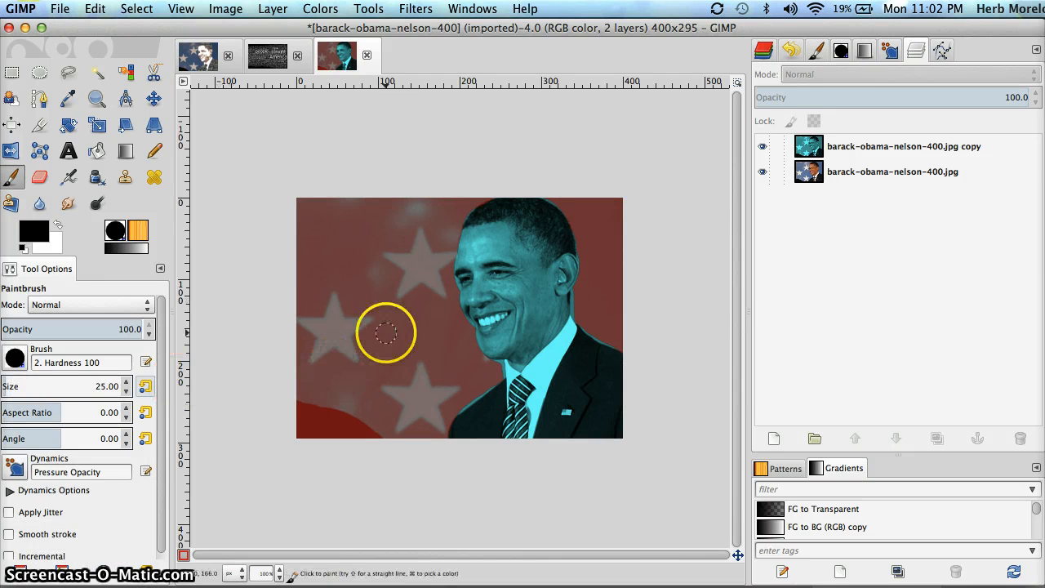
left_click(449, 289)
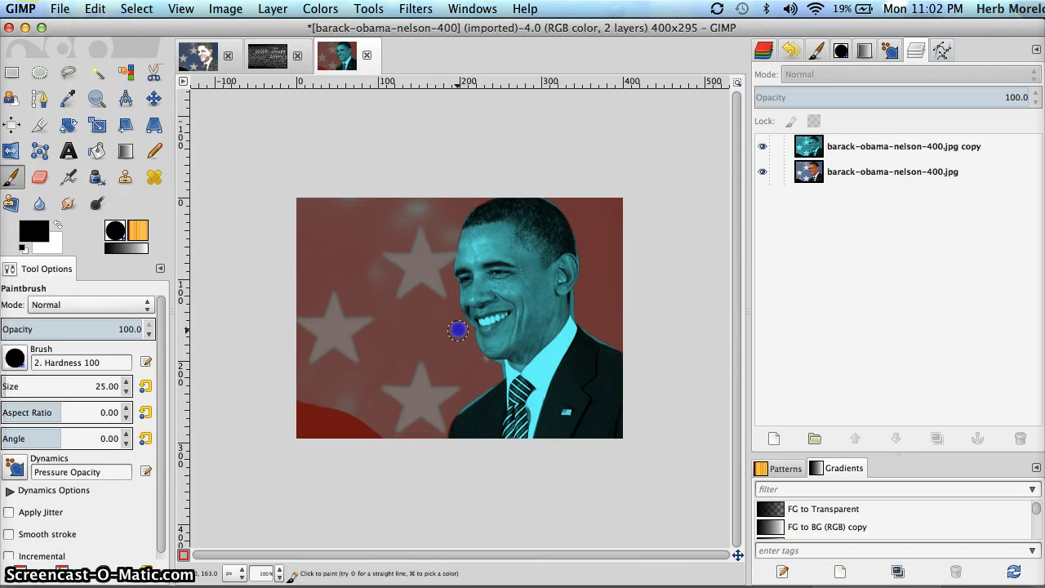
left_click_drag(465, 331, 470, 343)
left_click_drag(482, 380, 447, 410)
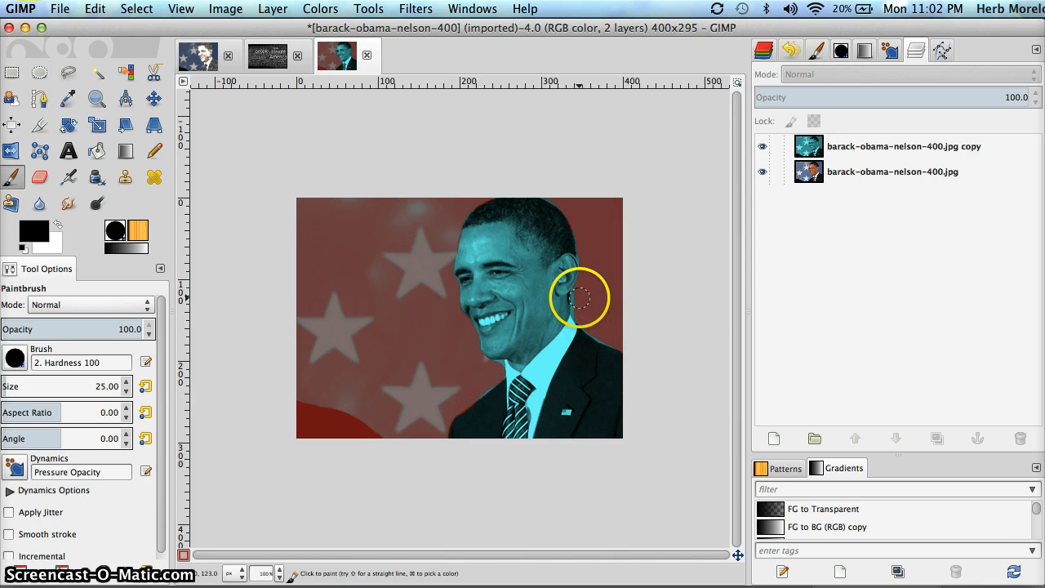
left_click_drag(586, 317, 606, 329)
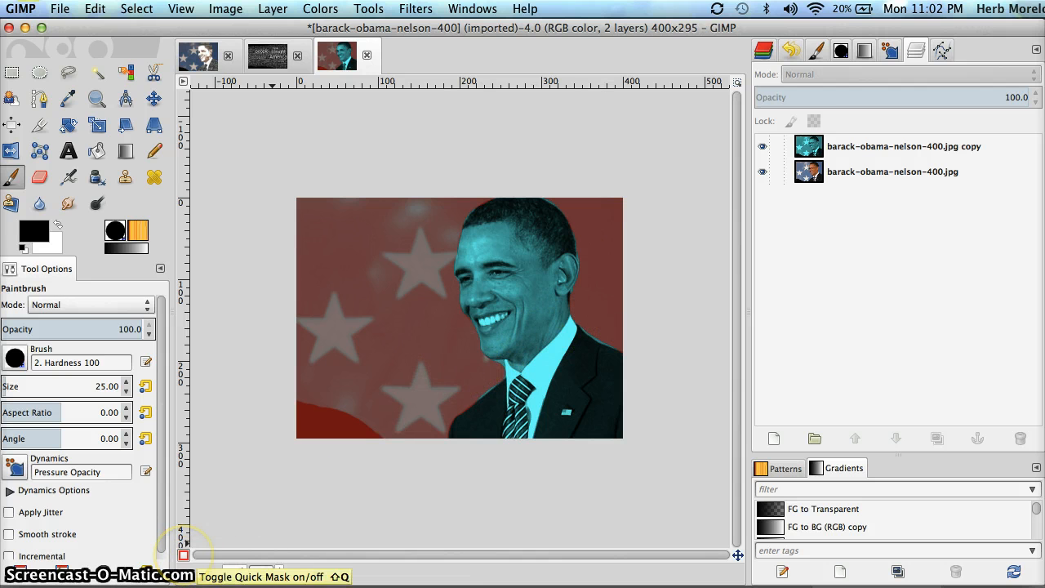
Convert the Quick Mask to a selection and invert it
left_click(184, 555)
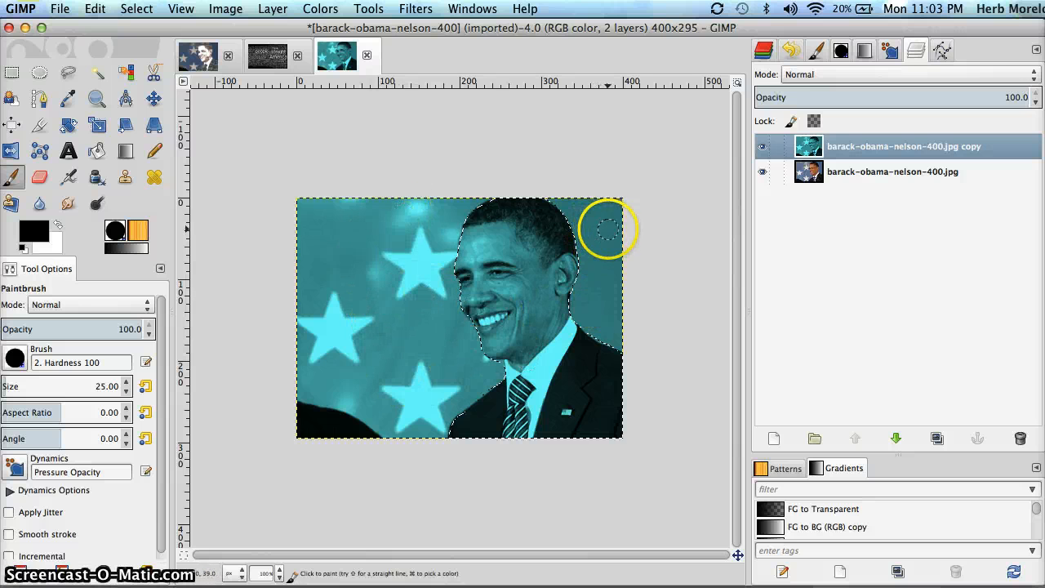
left_click(137, 8)
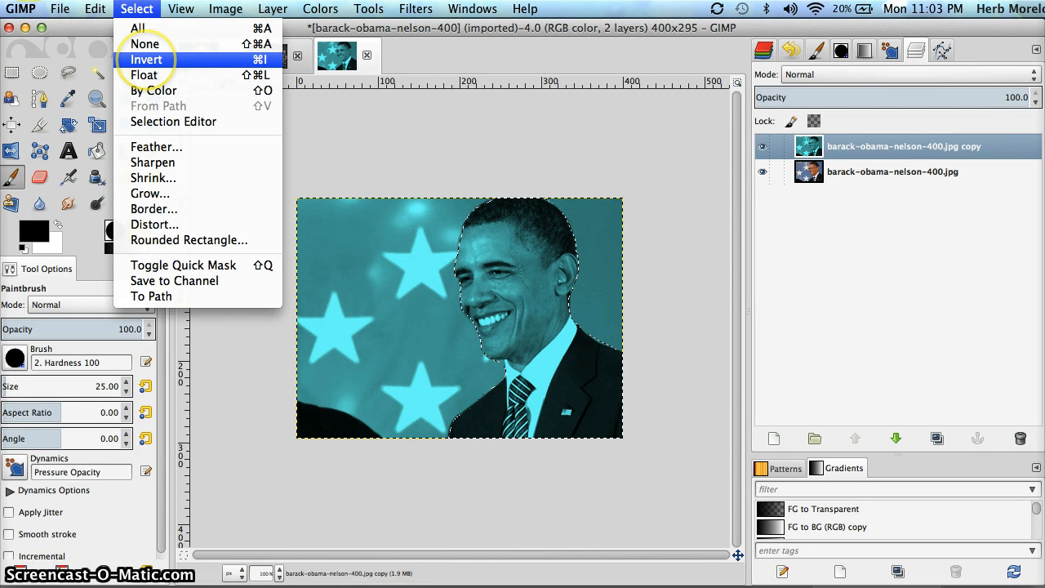
left_click(146, 59)
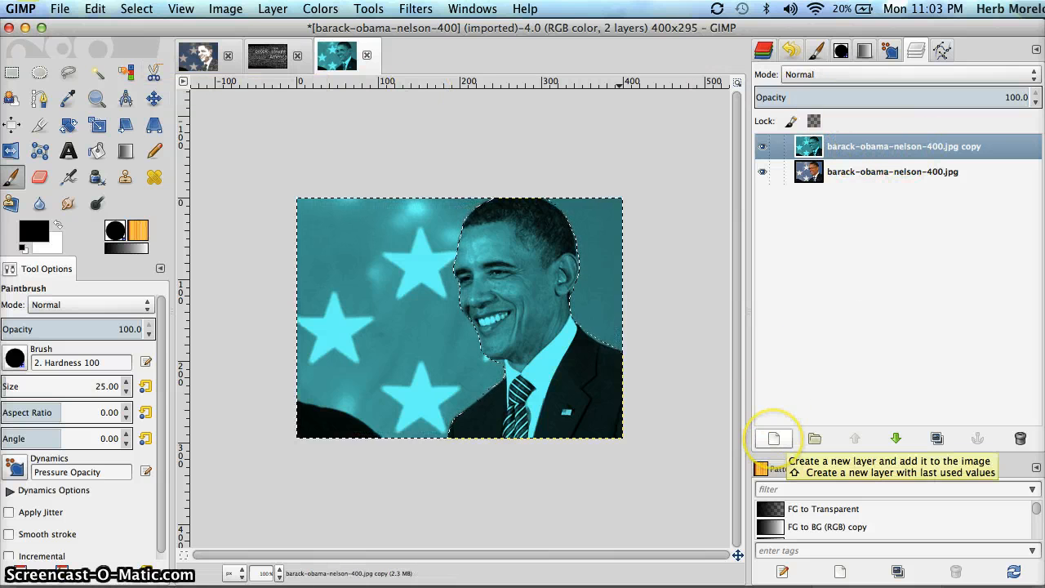
Add an empty layer beneath the photo copy and merge the copy down into it
left_click(774, 439)
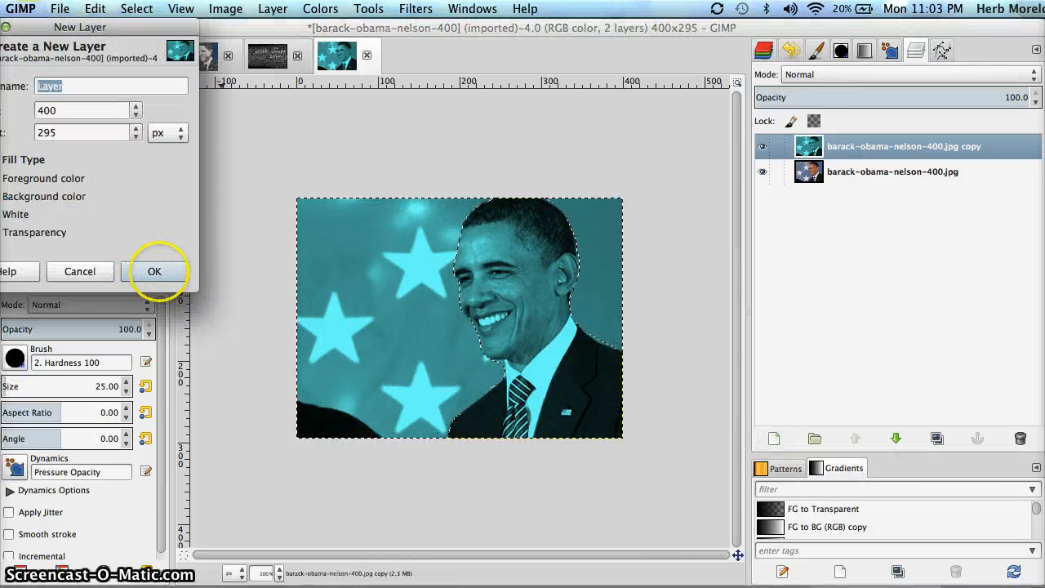
left_click(154, 271)
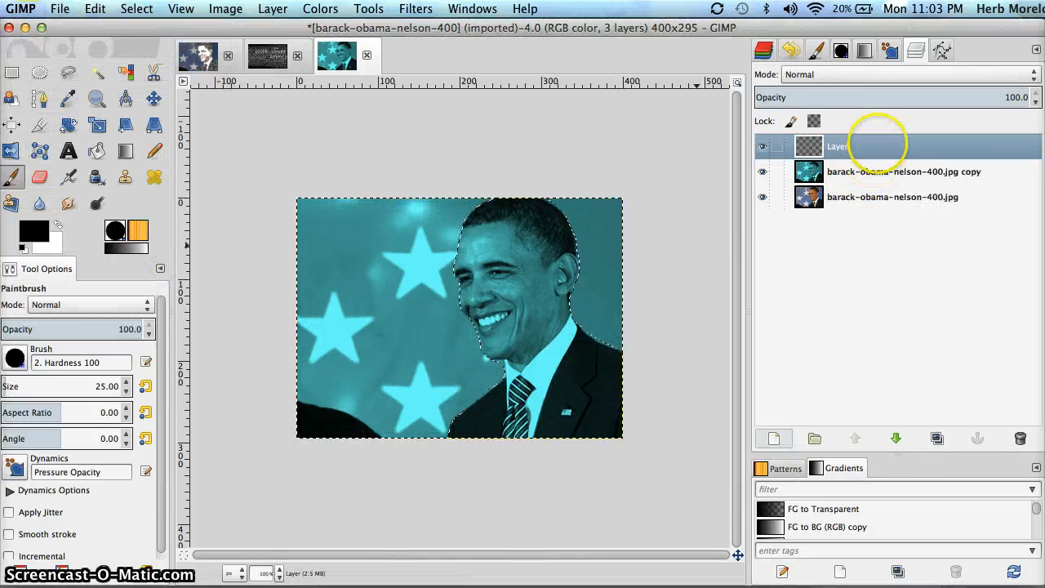
left_click(877, 146)
left_click_drag(877, 146, 867, 173)
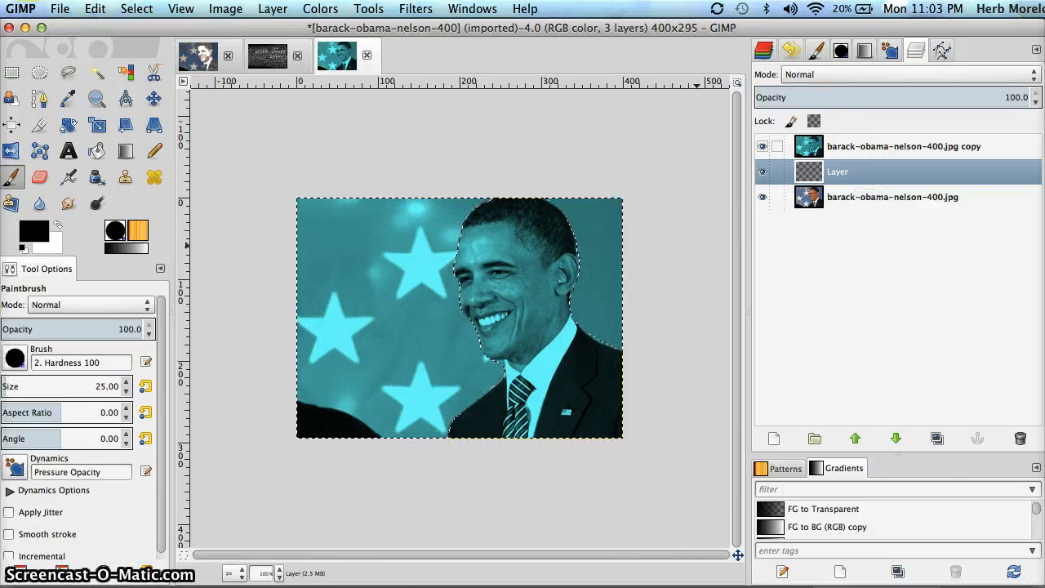
right_click(861, 147)
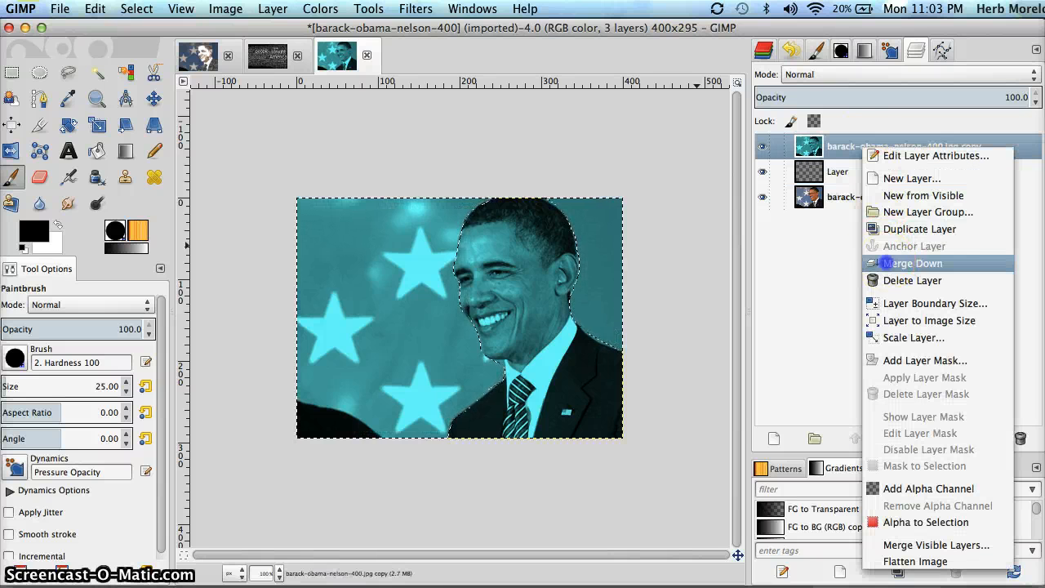
left_click(885, 262)
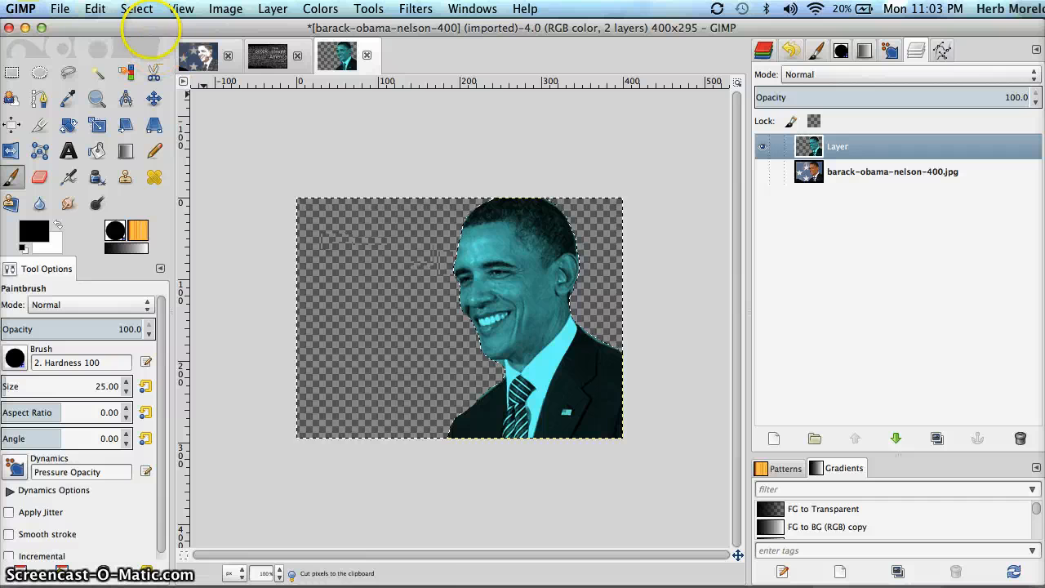
Clear the selection and apply a Threshold of 140–255 to the cut-out portrait
left_click(137, 9)
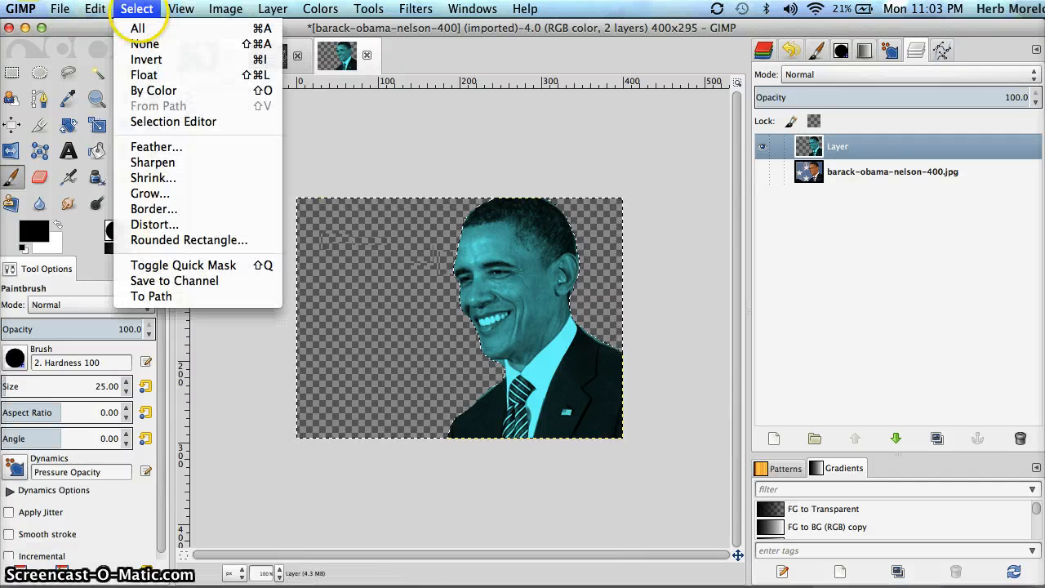
left_click(145, 44)
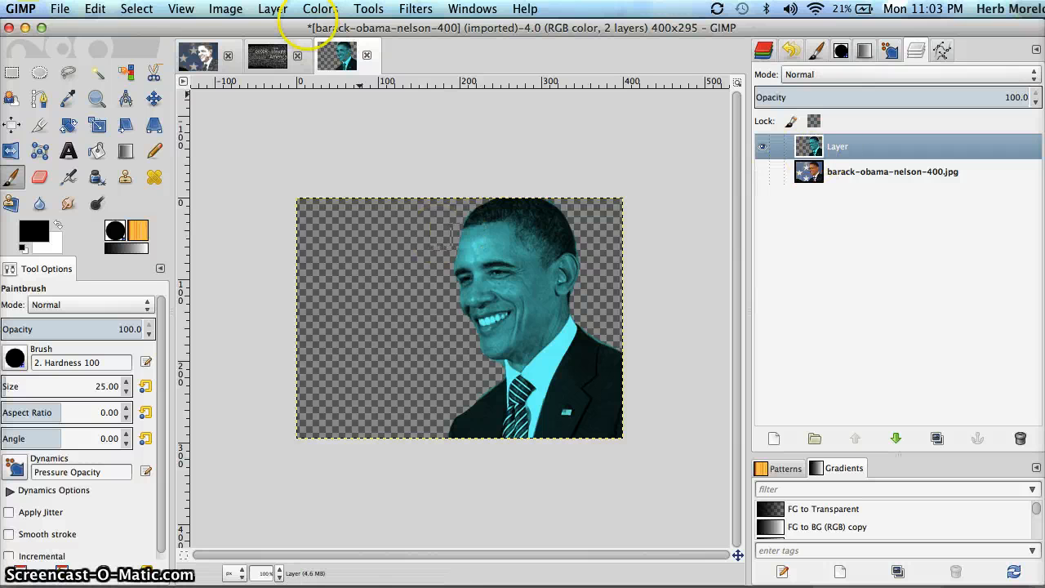
left_click(318, 9)
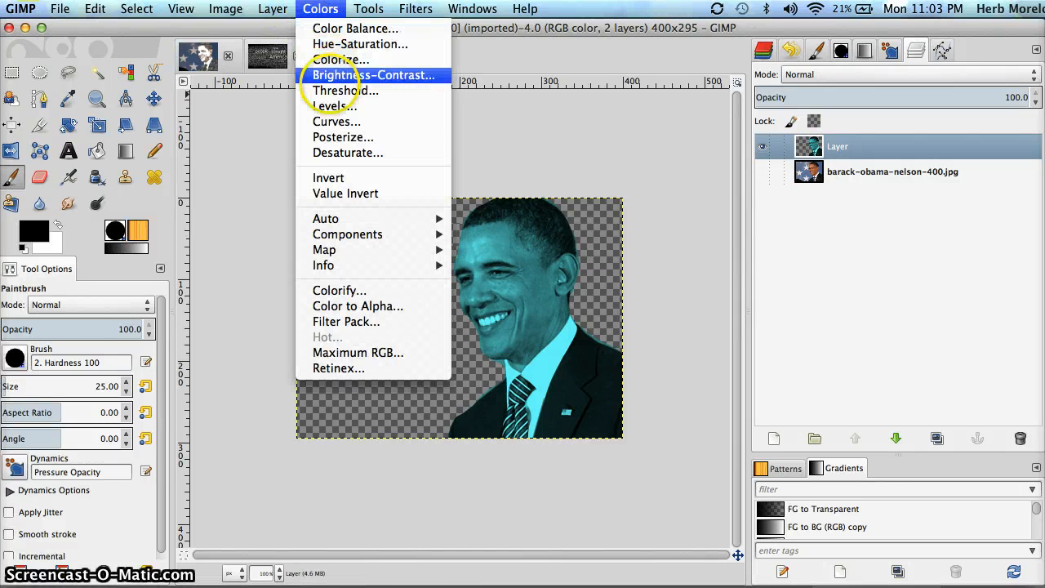
left_click(341, 92)
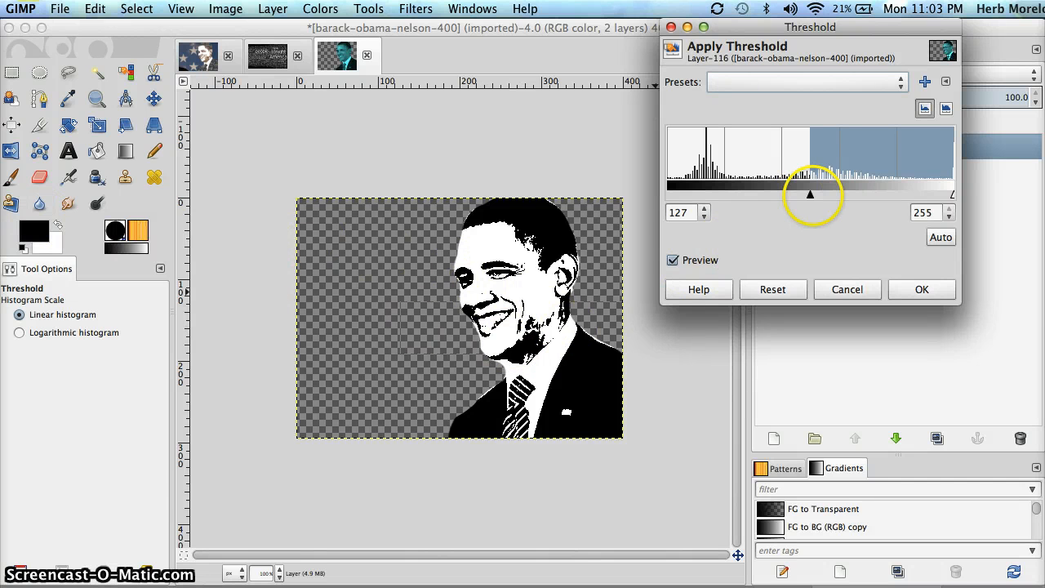
mouse_move(809, 193)
left_mouse_down()
mouse_move(782, 196)
mouse_move(827, 194)
mouse_move(808, 196)
left_mouse_up()
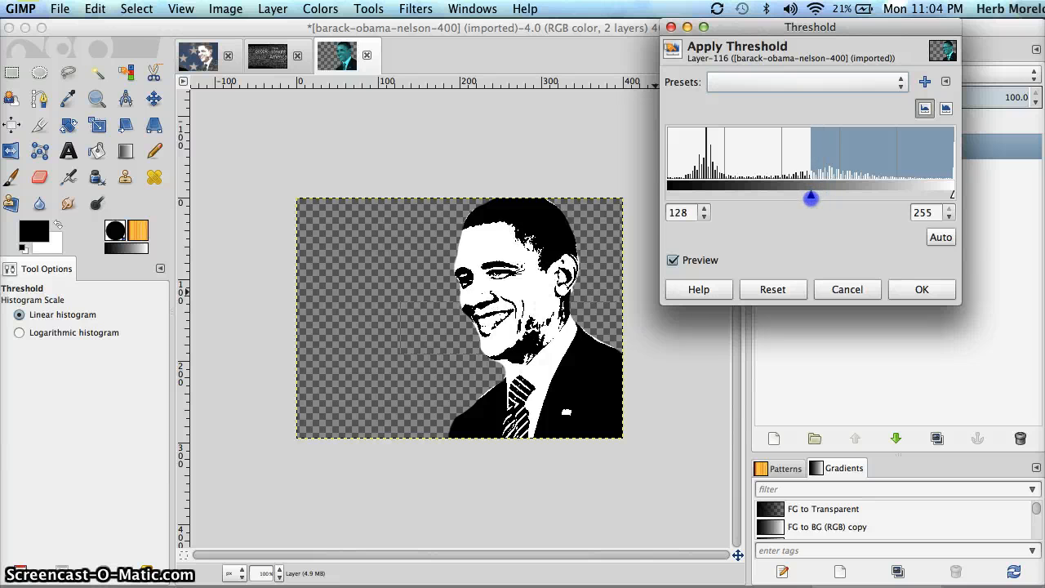
left_click_drag(952, 194, 978, 196)
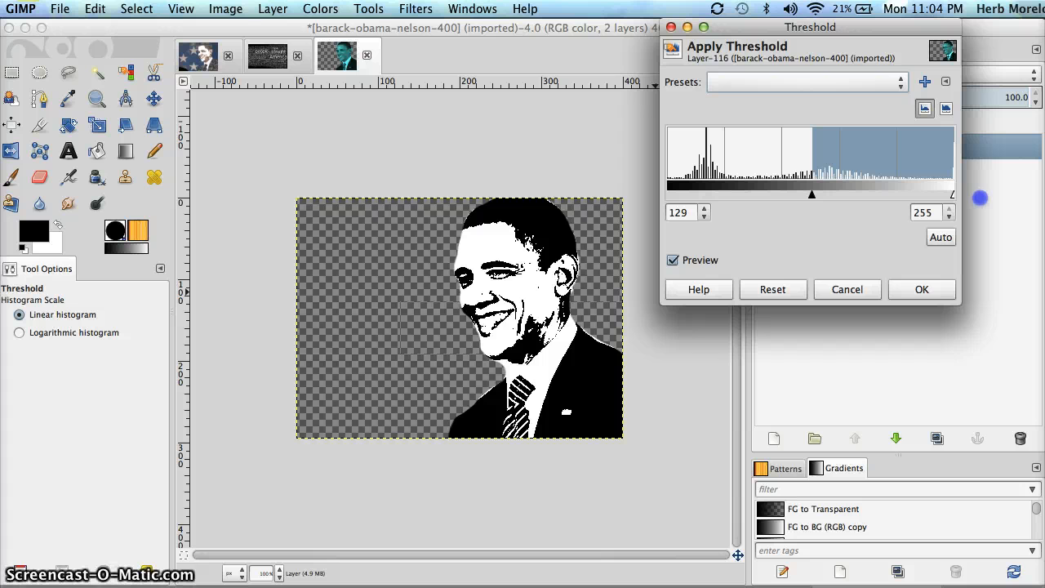
left_click(819, 192)
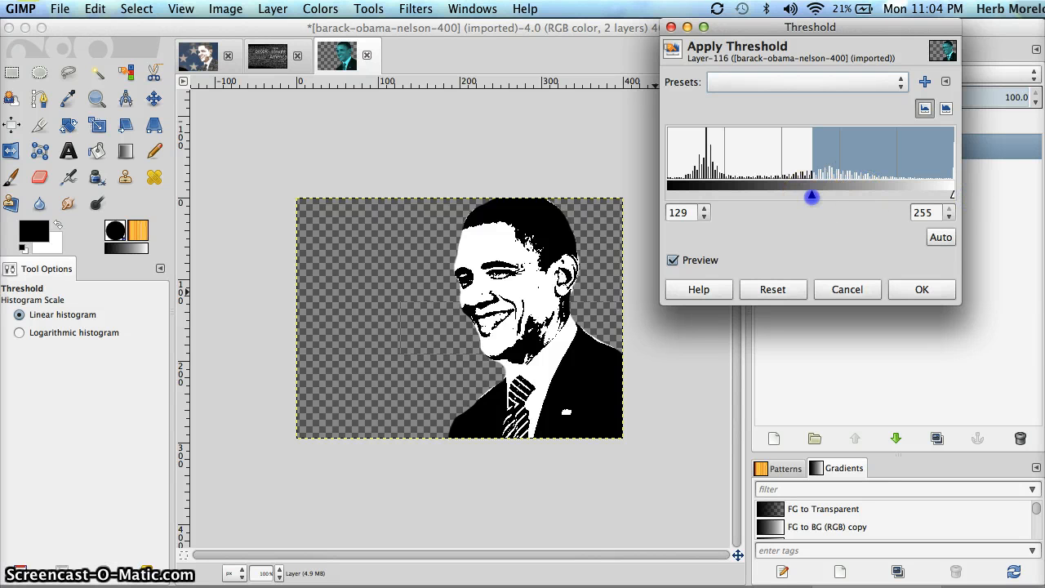
mouse_move(812, 196)
left_mouse_down()
mouse_move(828, 195)
mouse_move(813, 198)
left_mouse_up()
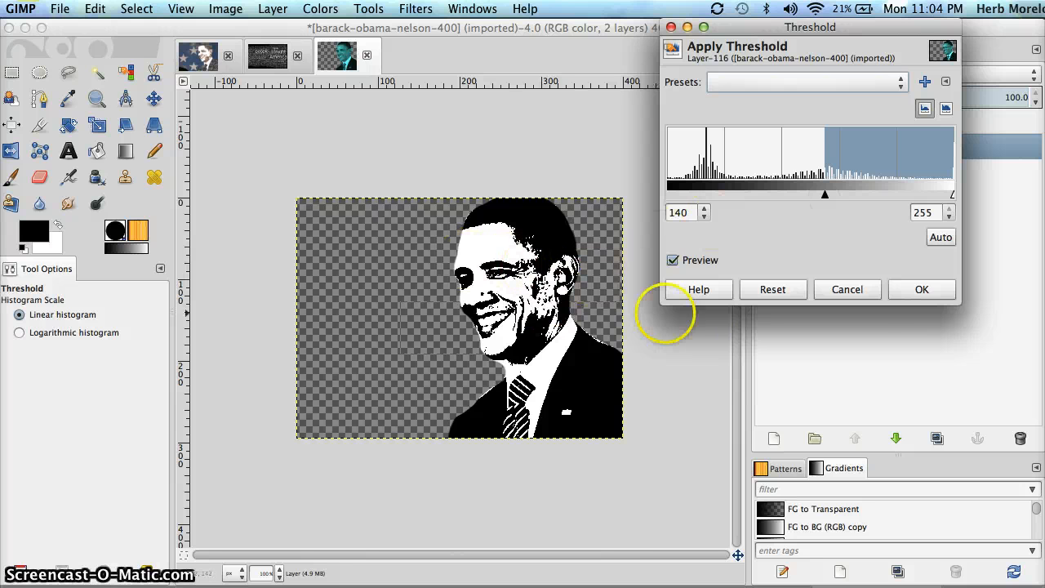
left_click(922, 289)
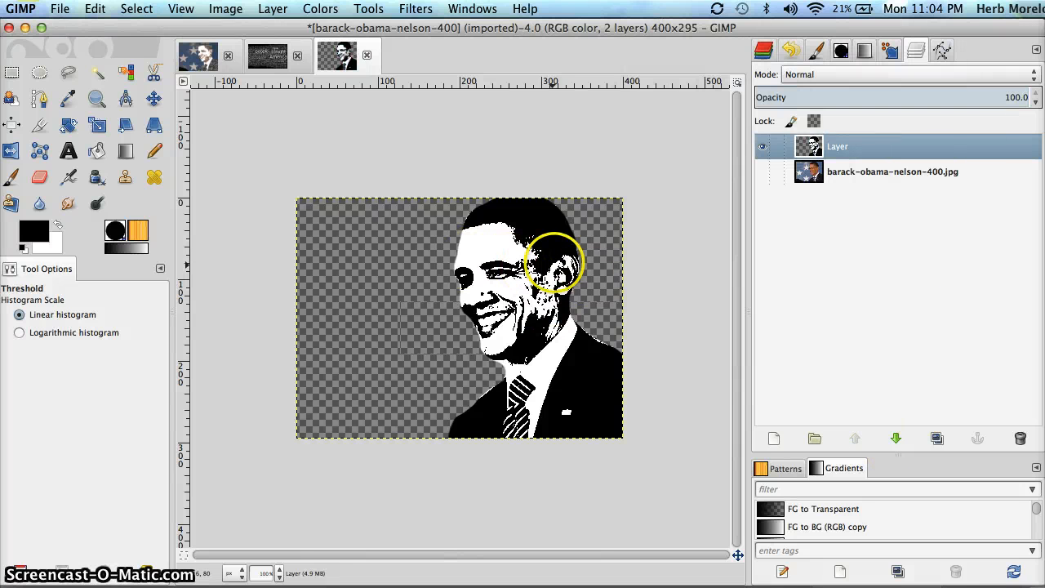
Use the Paintbrush in white to cover the dark spots on the cheek and temple
left_click(11, 176)
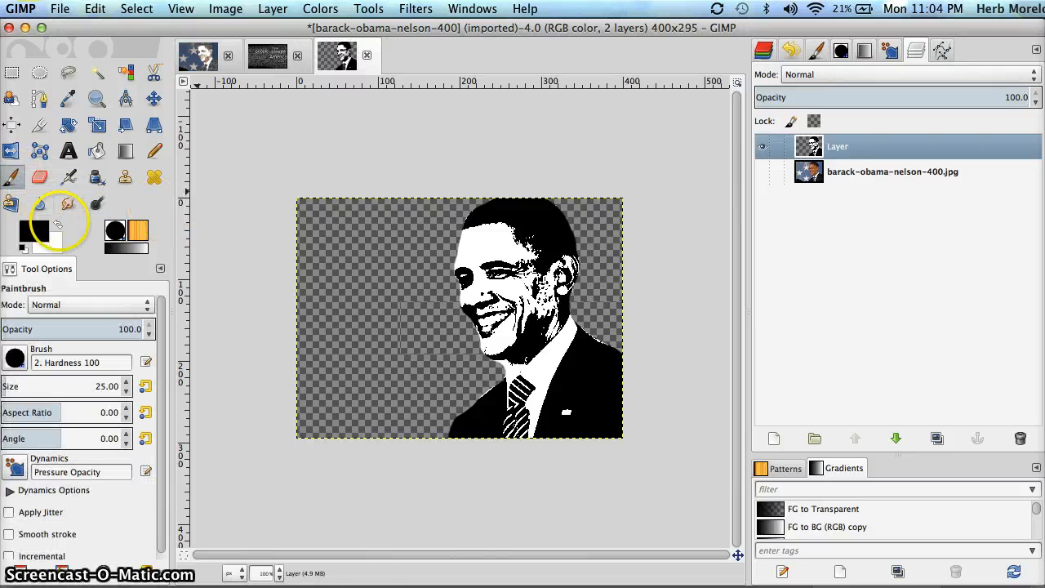
left_click(57, 225)
mouse_move(547, 304)
left_mouse_down()
mouse_move(548, 314)
mouse_move(531, 290)
left_mouse_up()
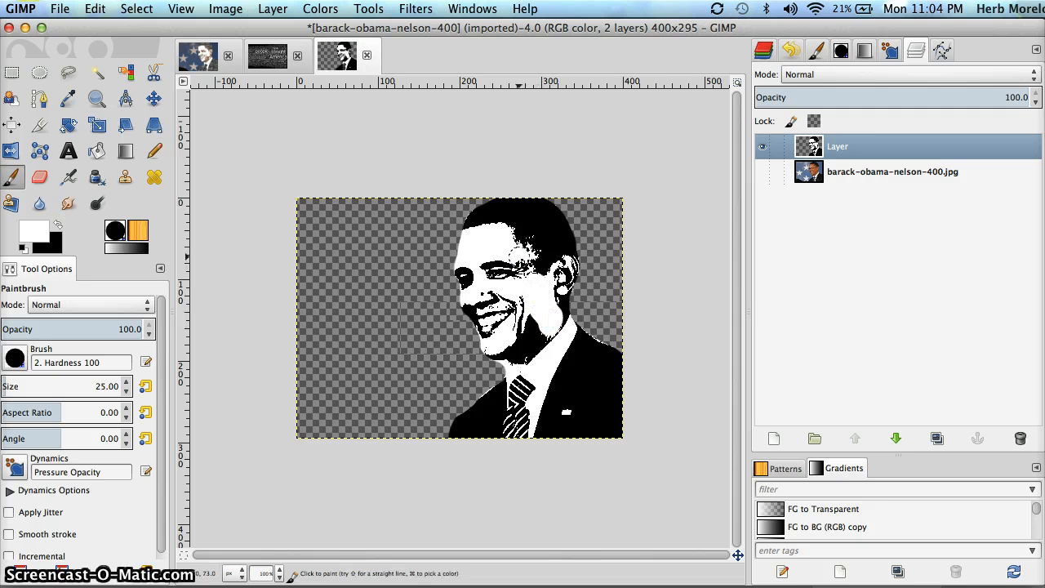
left_click(520, 257)
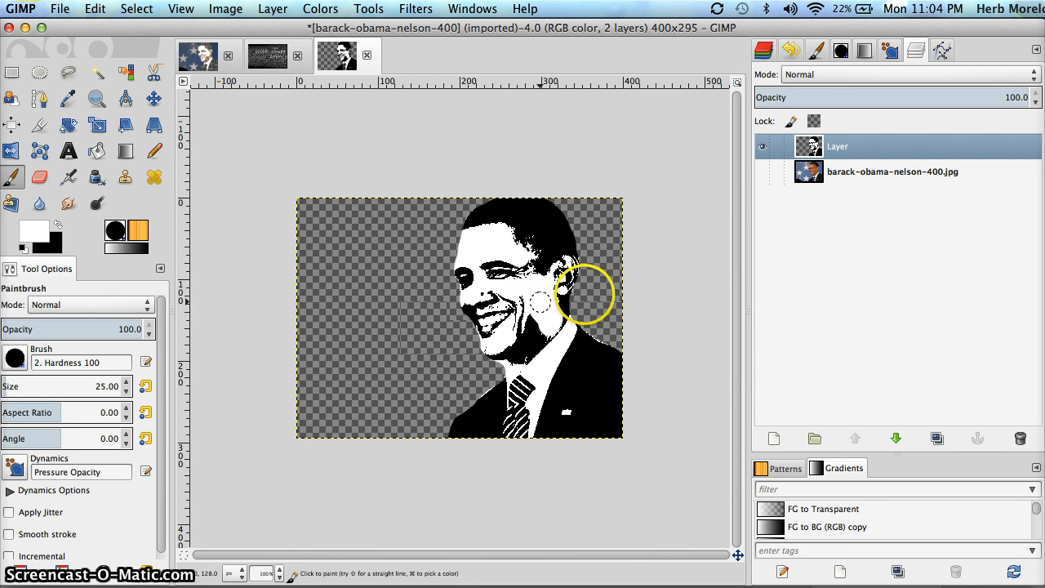
left_click(691, 290)
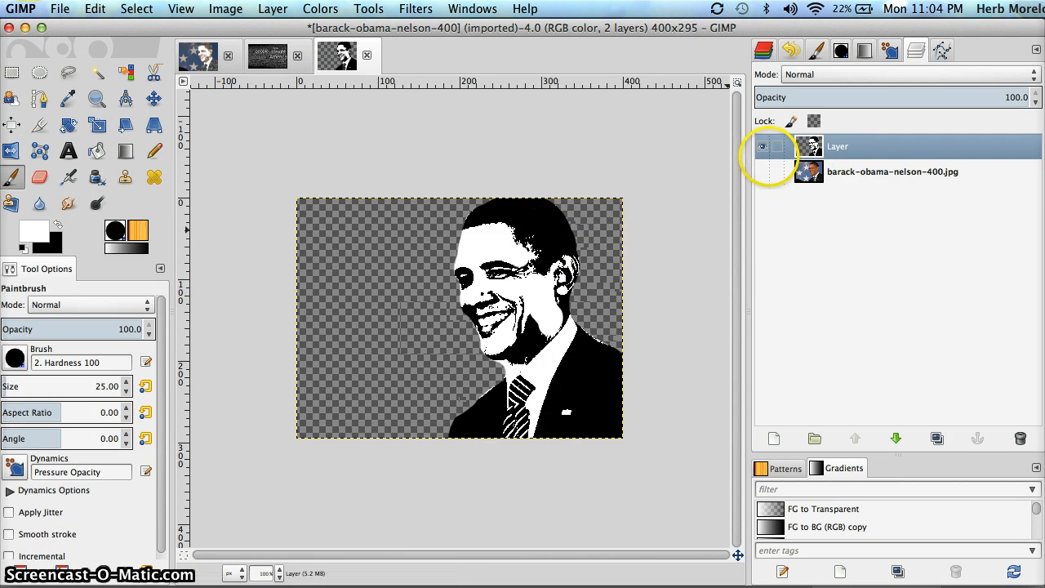
Hide the threshold layer, then show and activate the original colour photo layer
left_click(762, 146)
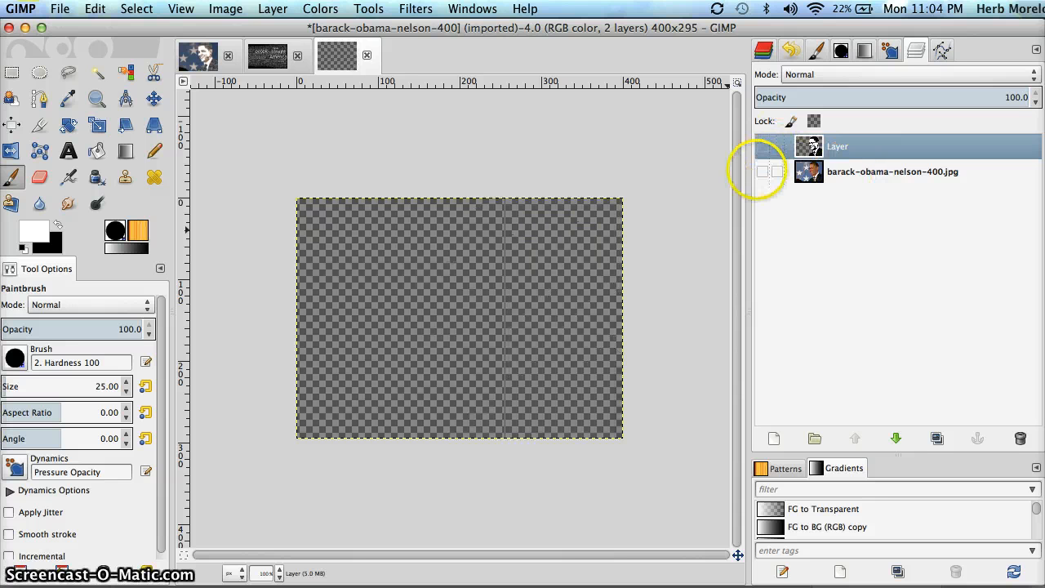
left_click(761, 171)
left_click(849, 171)
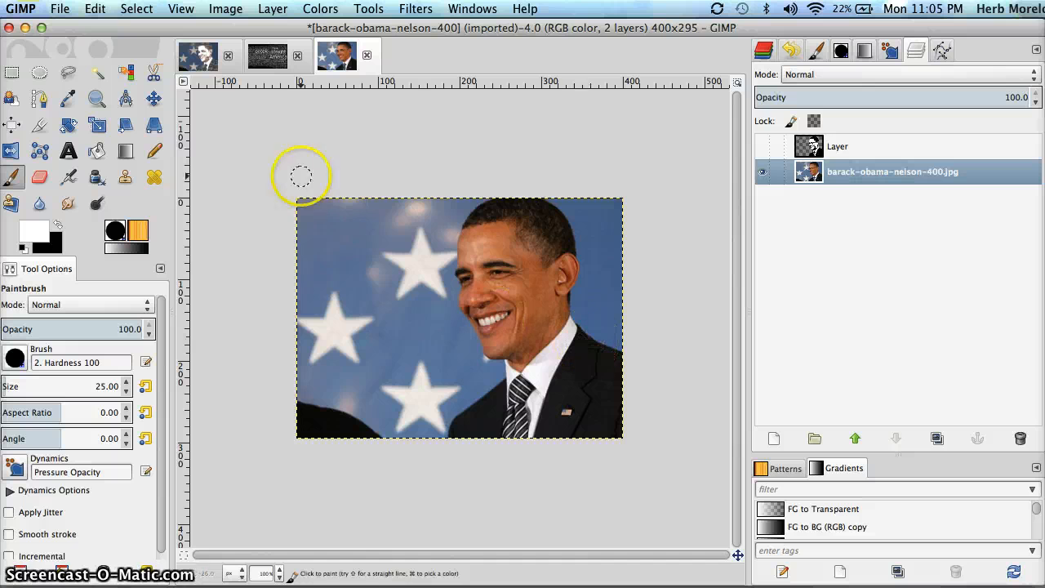
With the Paths tool, place anchors from the collar down the jacket edge to the bottom
left_click(39, 98)
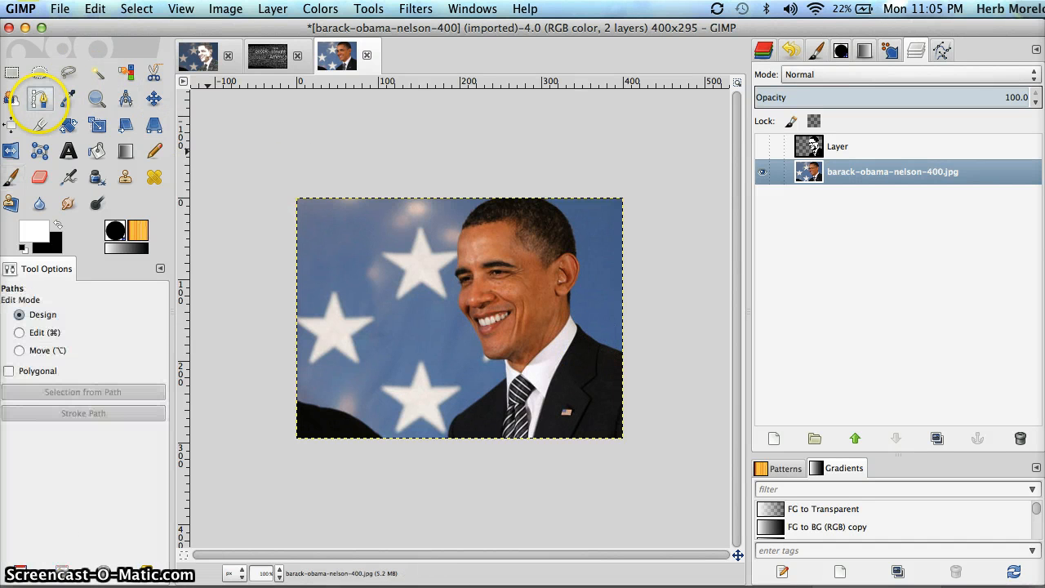
left_click(533, 436)
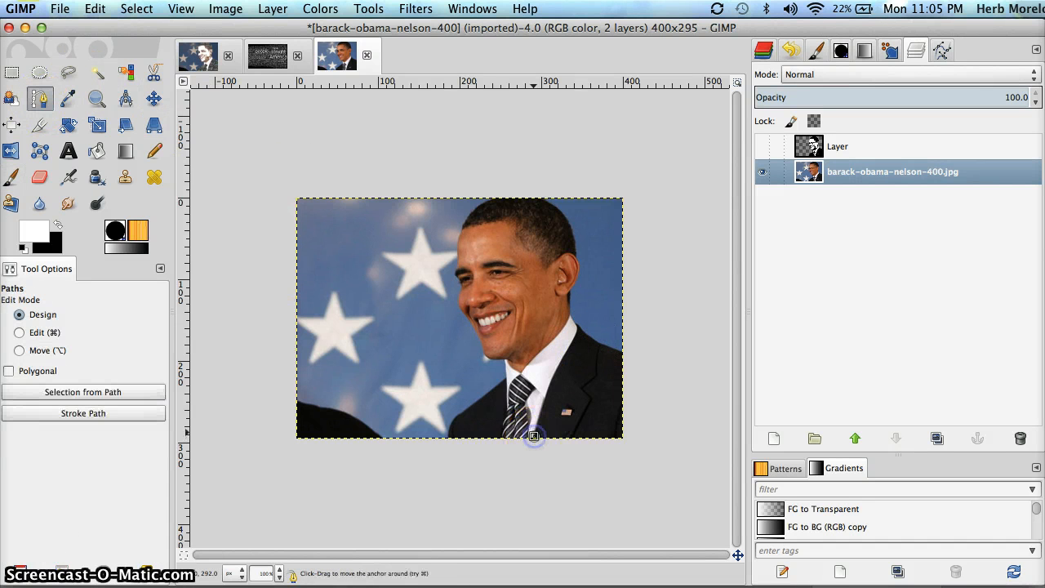
left_click(577, 324)
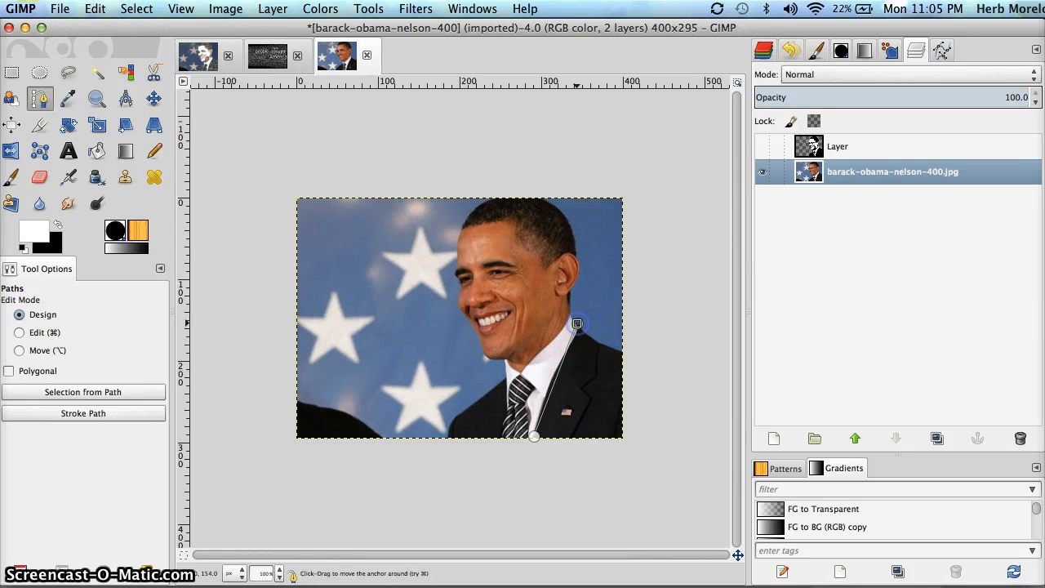
left_click(597, 373)
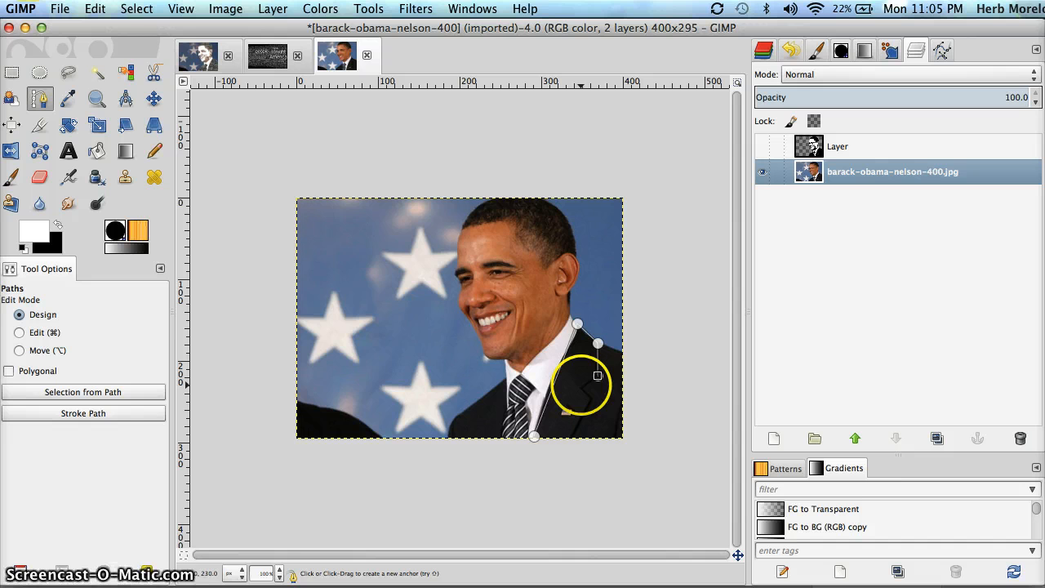
left_click(581, 384)
left_click(592, 398)
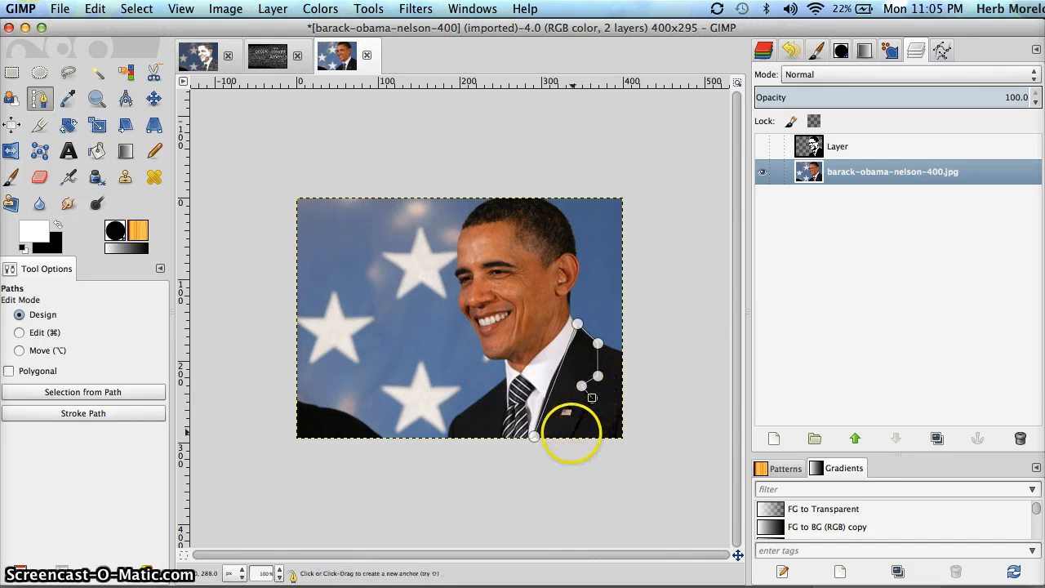
left_click(569, 436)
left_click(534, 436)
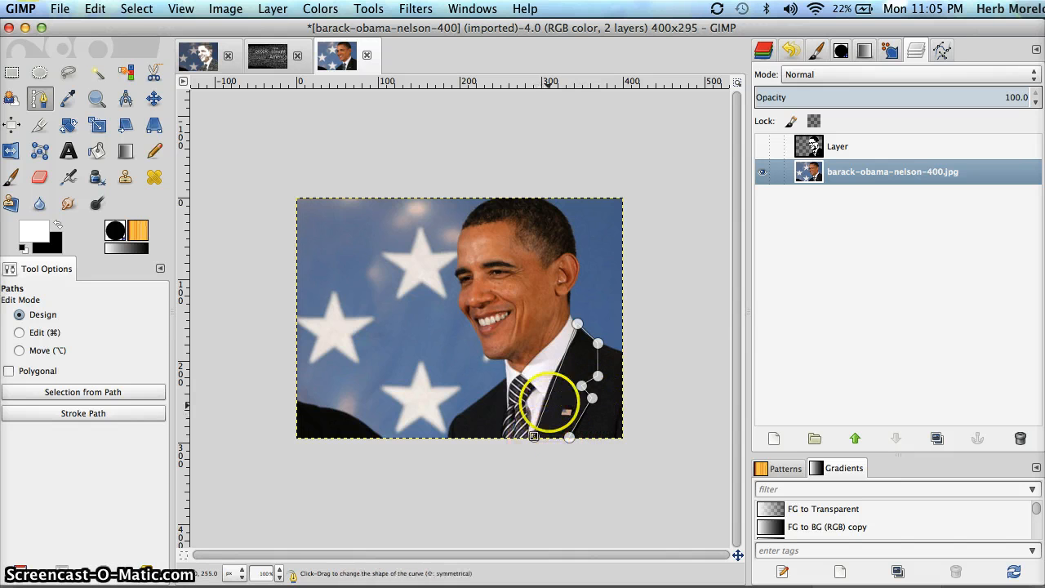
left_click_drag(548, 401, 544, 396)
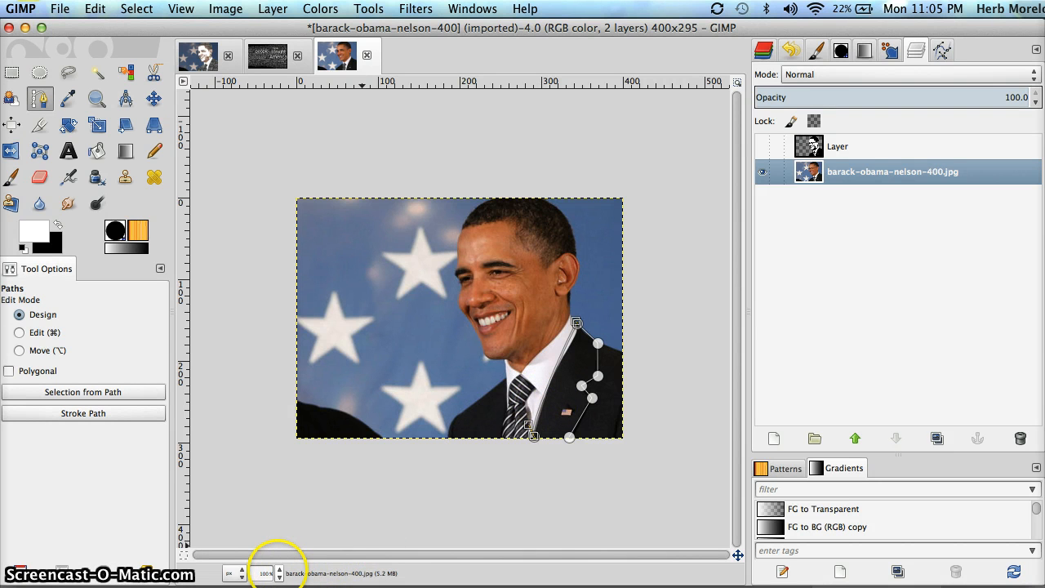
Zoom to 200% and drag the path segments to curve along the jacket's outer edge
left_click(265, 584)
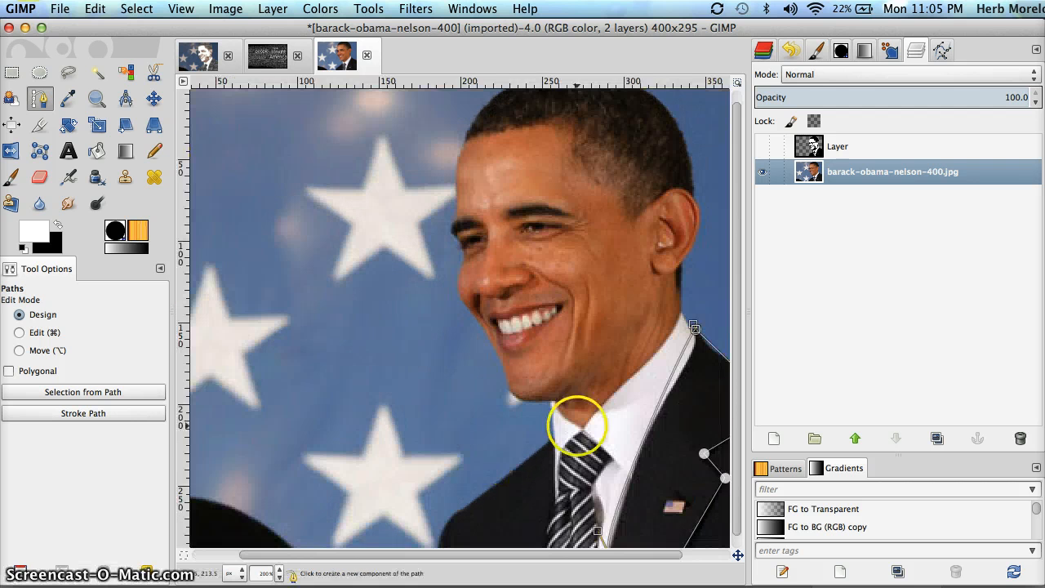
scroll(723, 366, "right", 3)
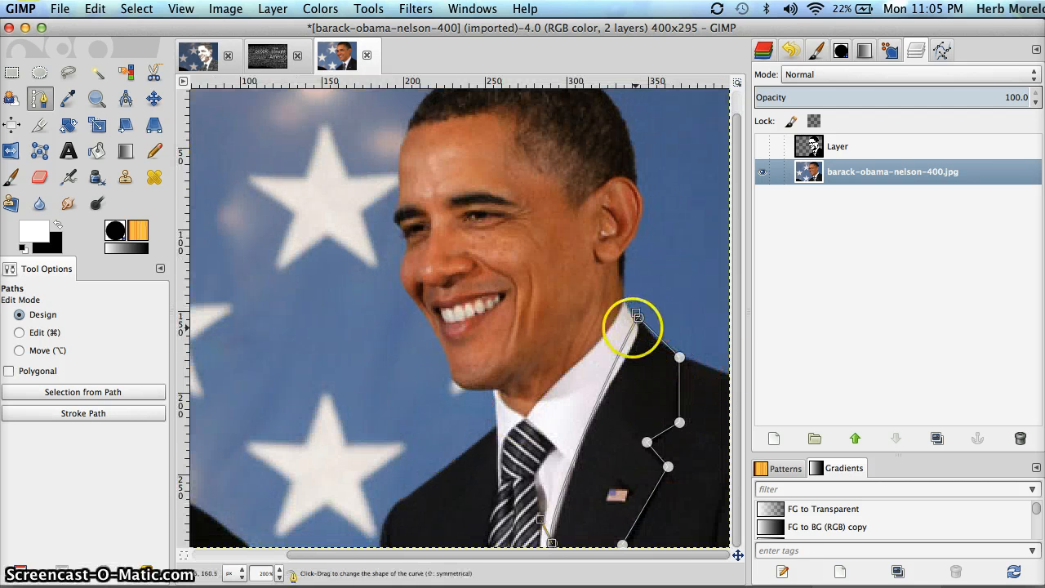
left_click_drag(630, 329, 623, 393)
left_click_drag(540, 518, 585, 393)
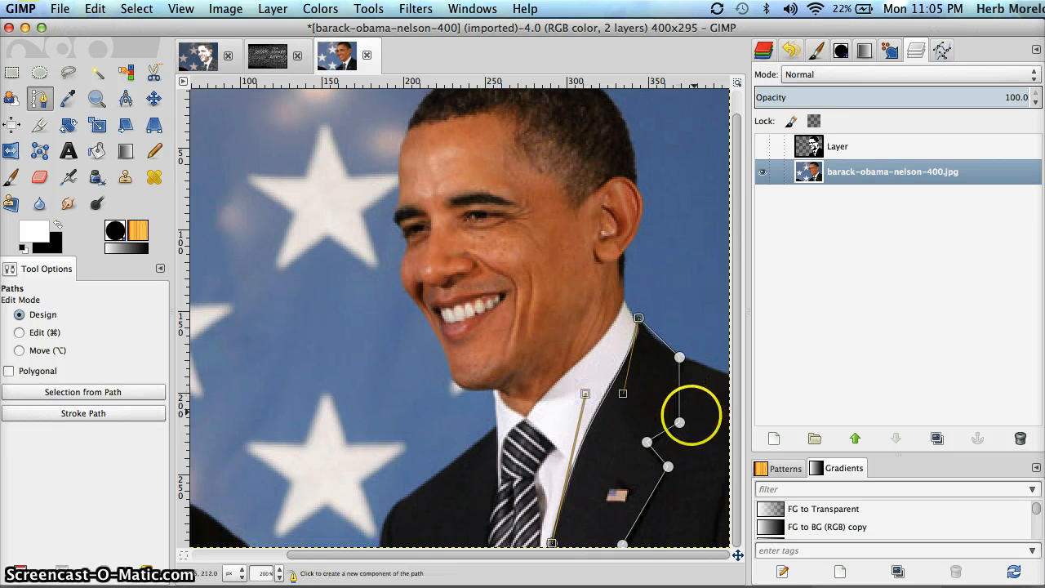
left_click(678, 422)
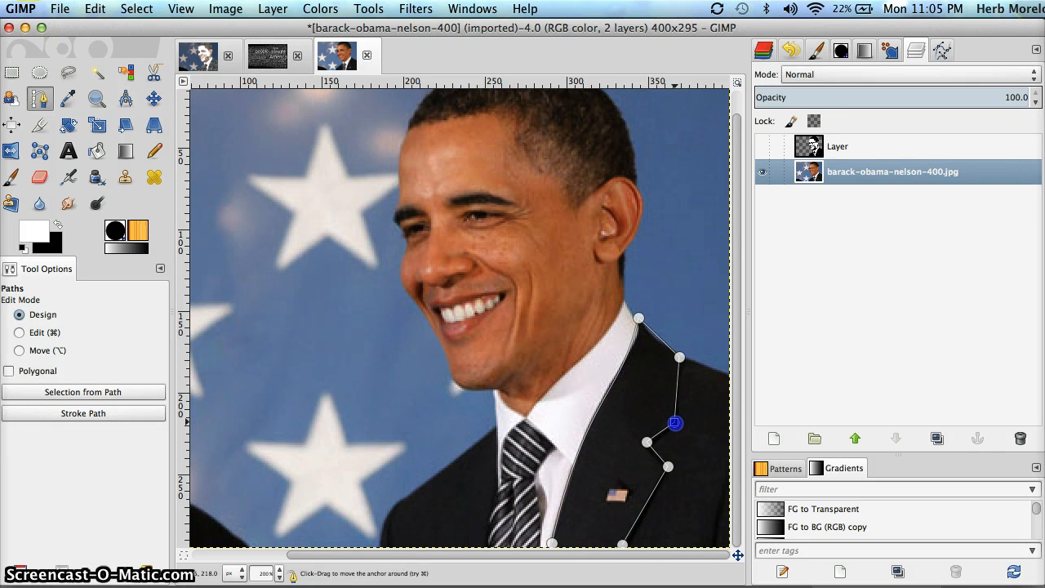
left_click(647, 442)
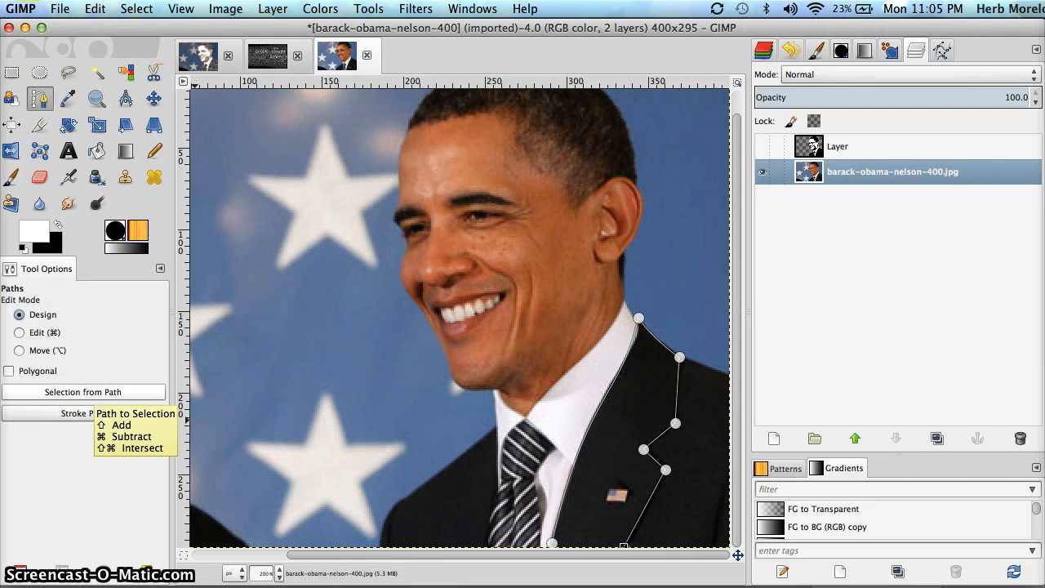
Convert the jacket path to a selection, reactivate and unhide 'Layer', then switch to the word-cloud image
left_click(83, 392)
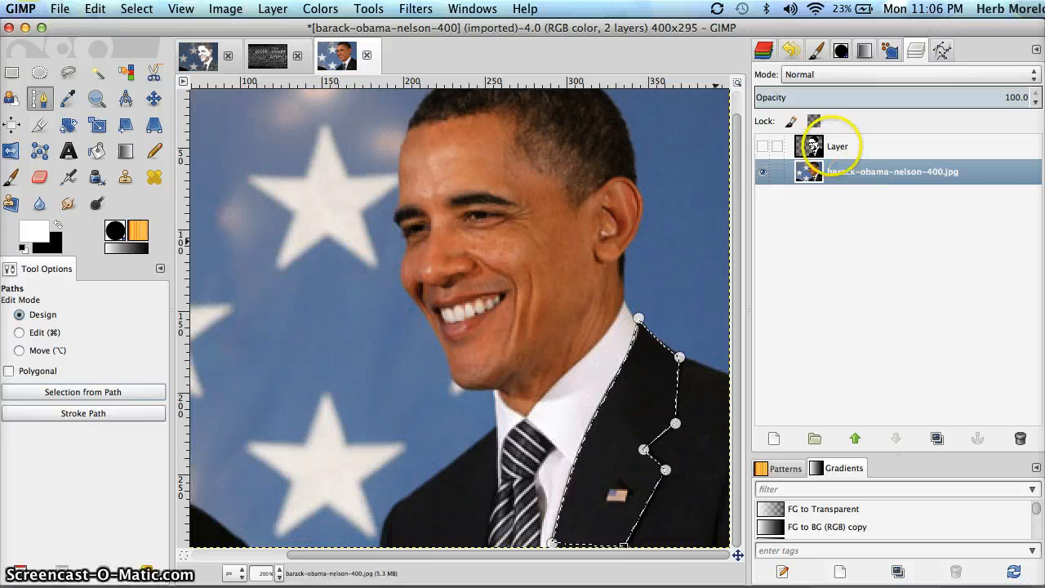
left_click(834, 146)
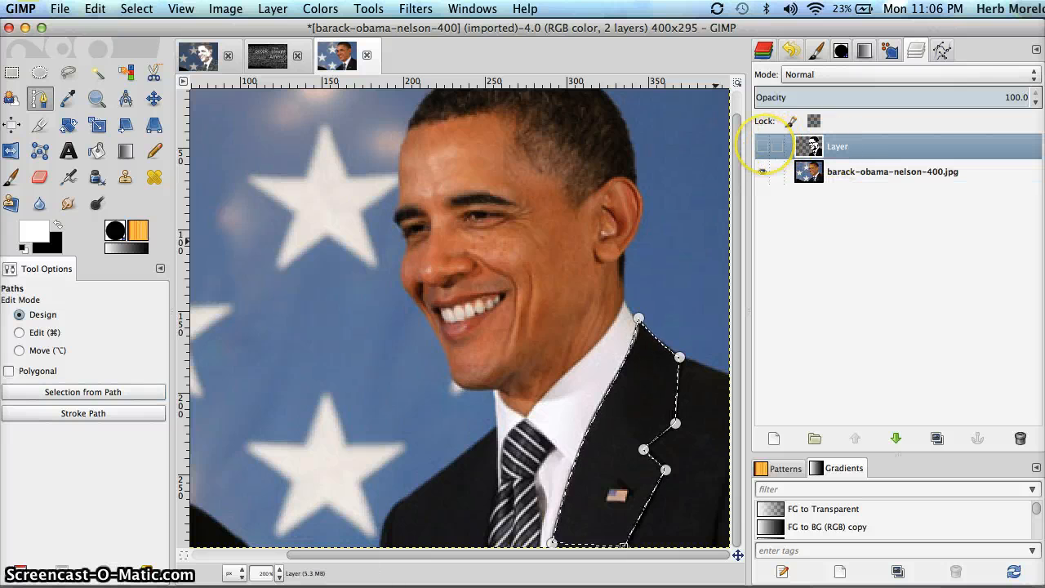
left_click(762, 146)
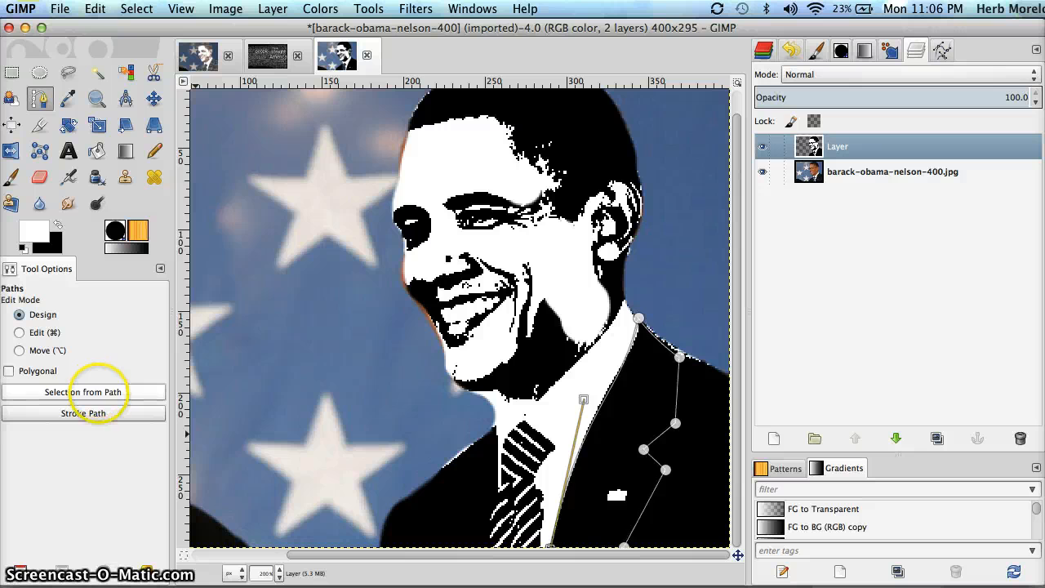
left_click(82, 394)
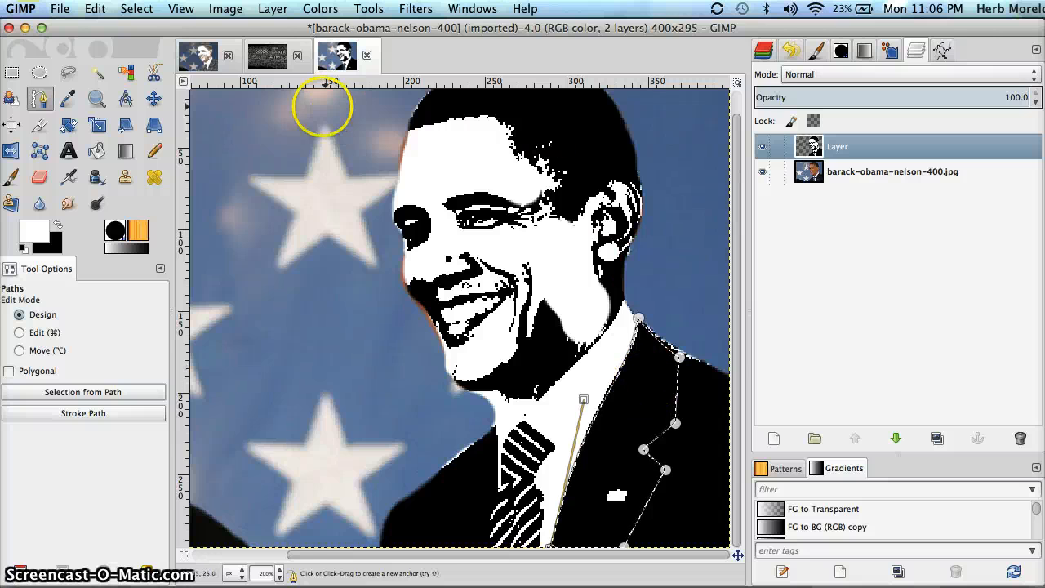
left_click(269, 55)
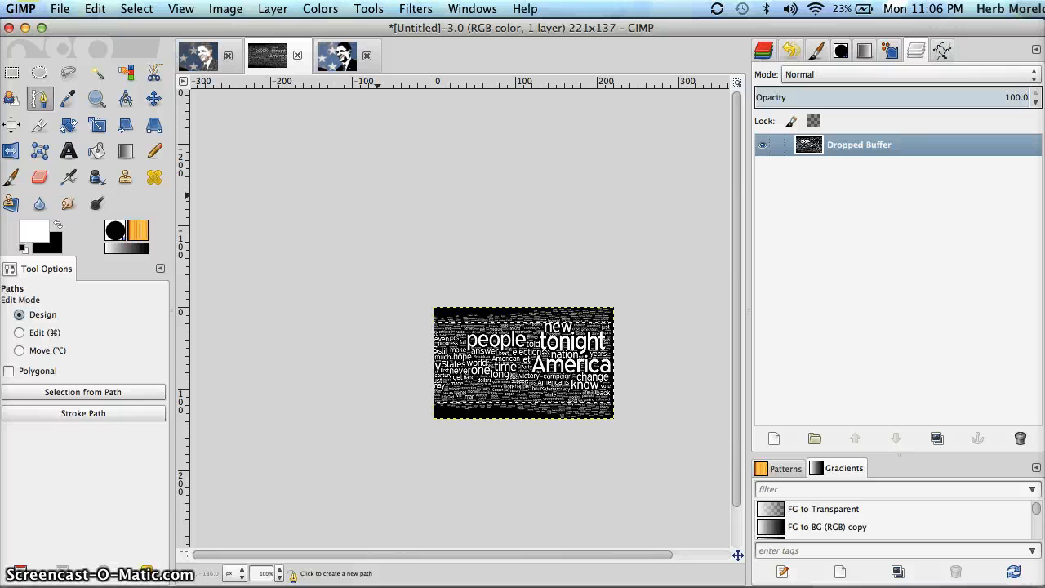
Copy the word-cloud image to the clipboard and return to the Obama portrait
key("super")
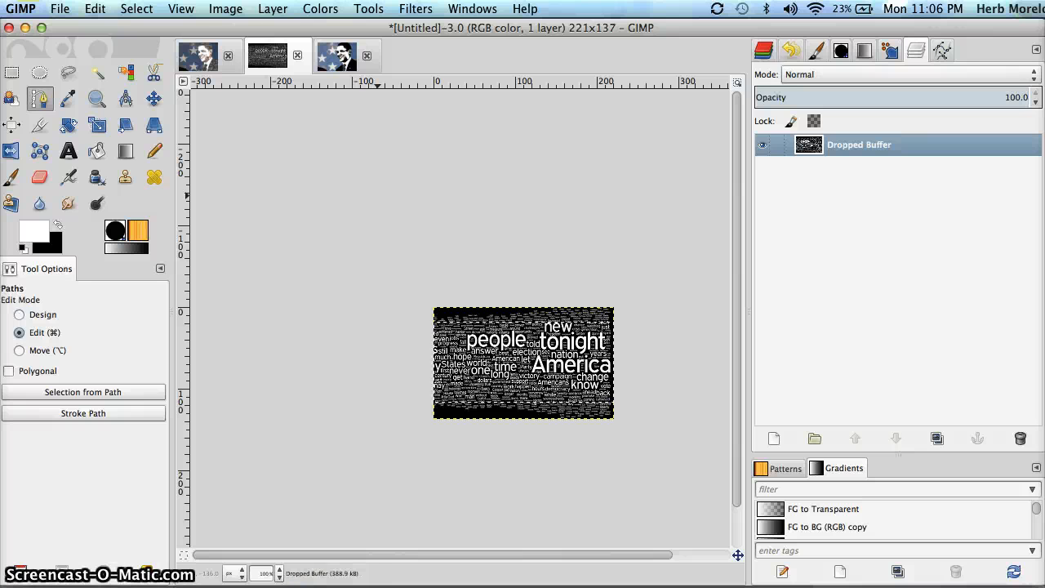
key("super+c")
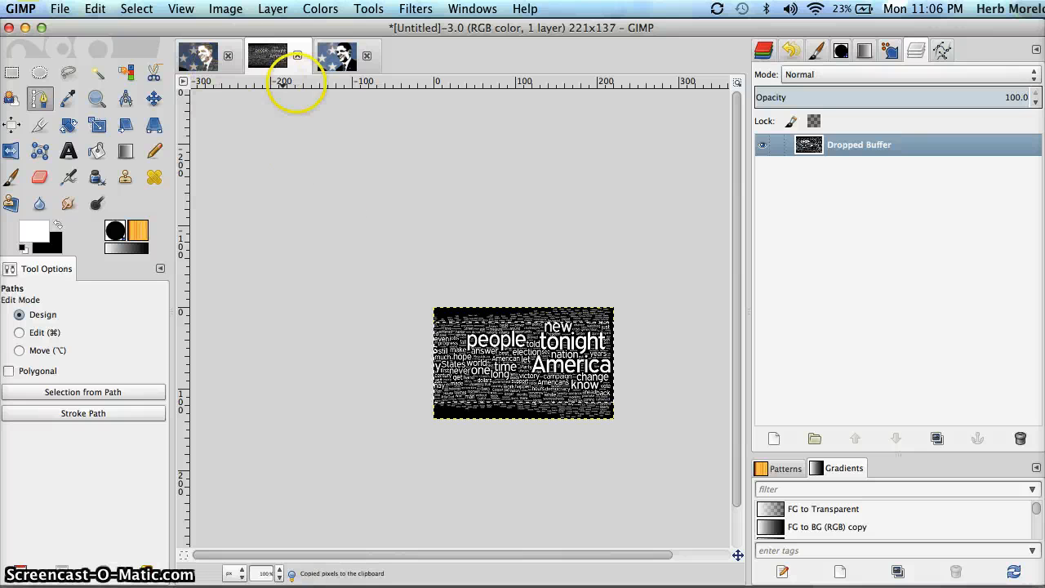
left_click(337, 56)
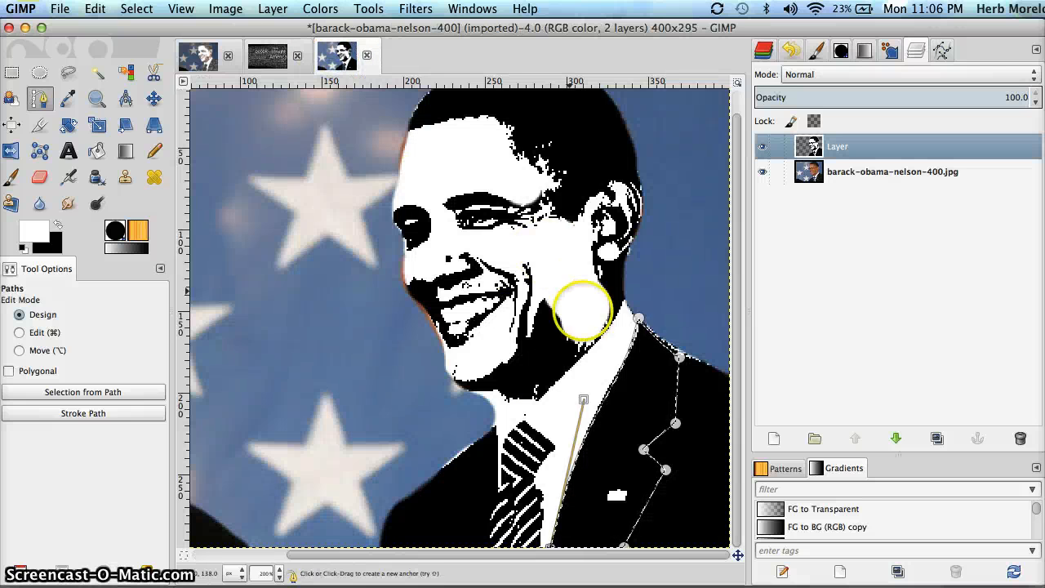
Set the Paintbrush to the Clipboard brush at size 125
left_click(11, 175)
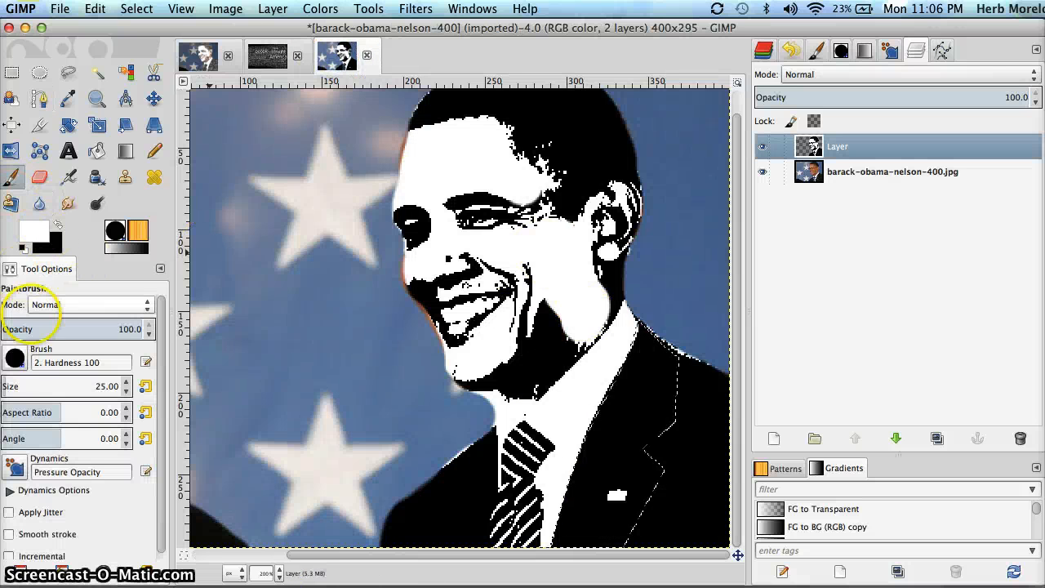
left_click(15, 357)
left_click(14, 383)
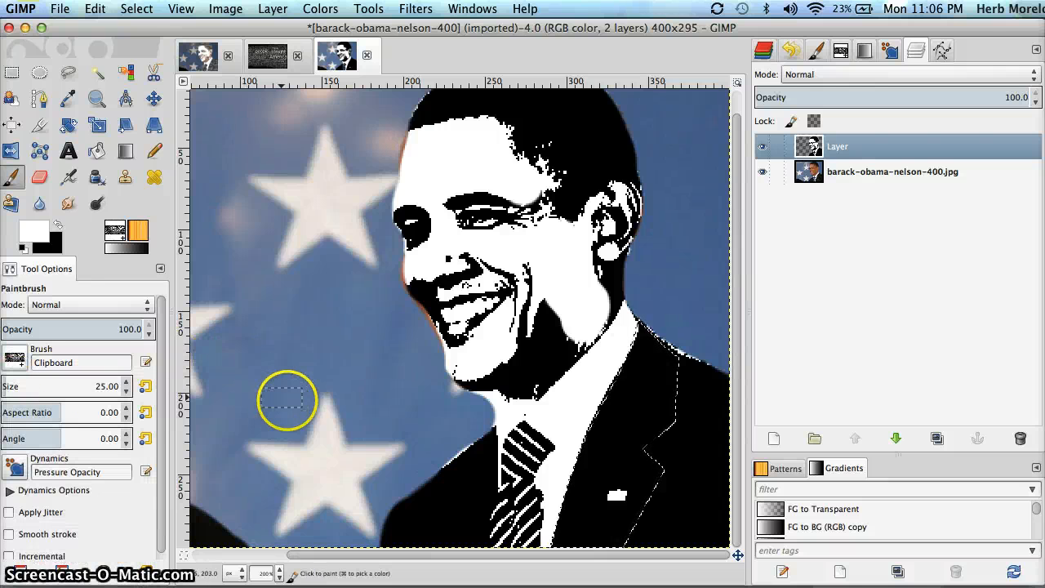
left_click(96, 386)
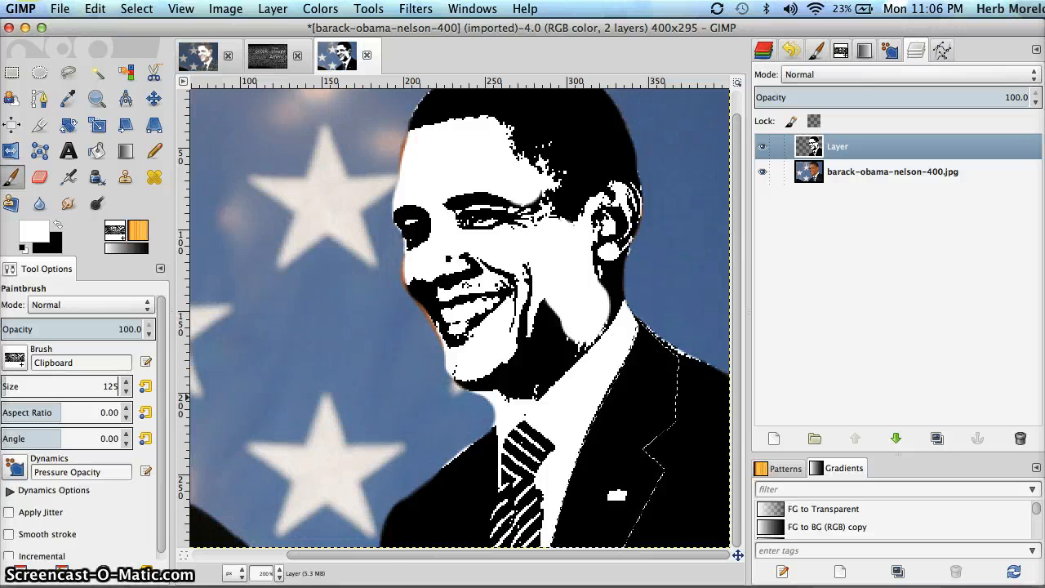
type("125")
key("Return")
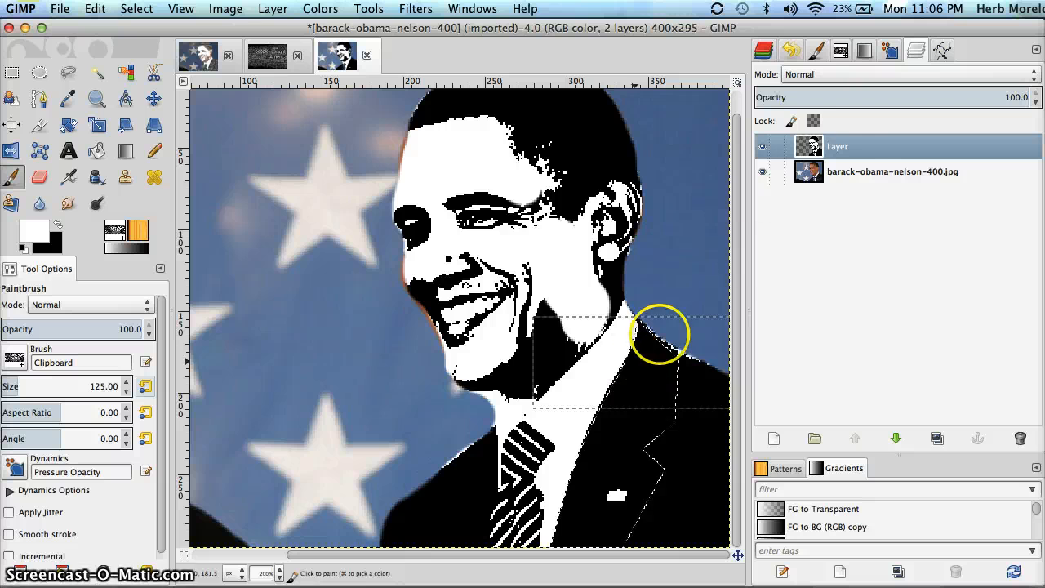
Stamp word-cloud text onto the jacket on the upper portrait layer, then show the Paths tab
left_click(839, 151)
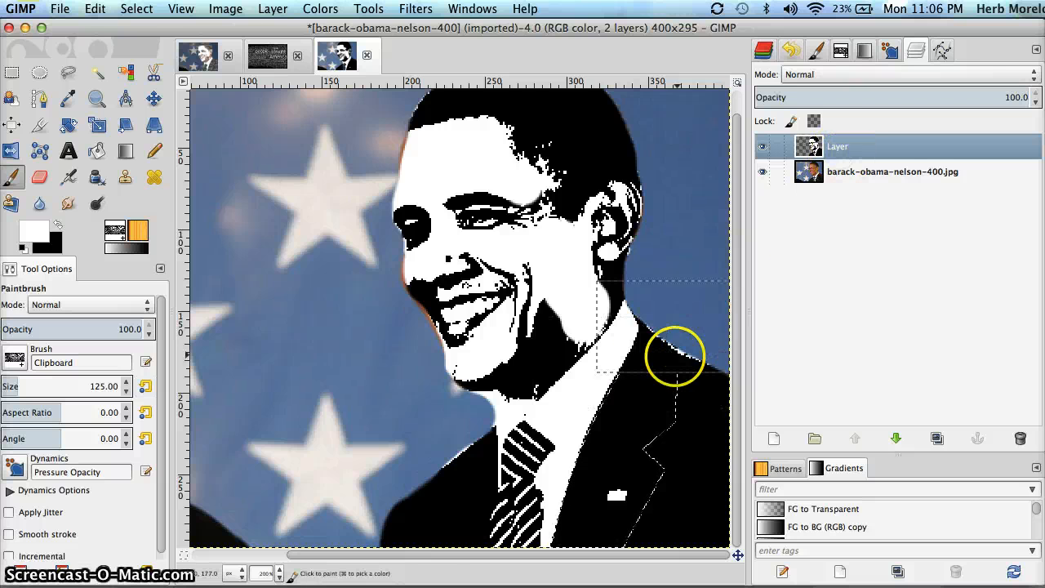
left_click(658, 369)
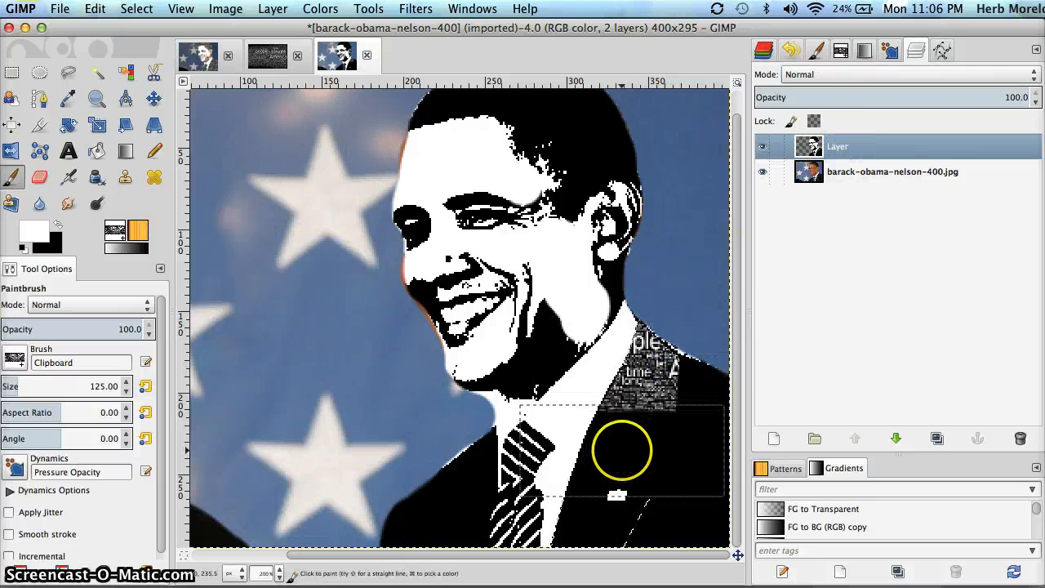
left_click(586, 506)
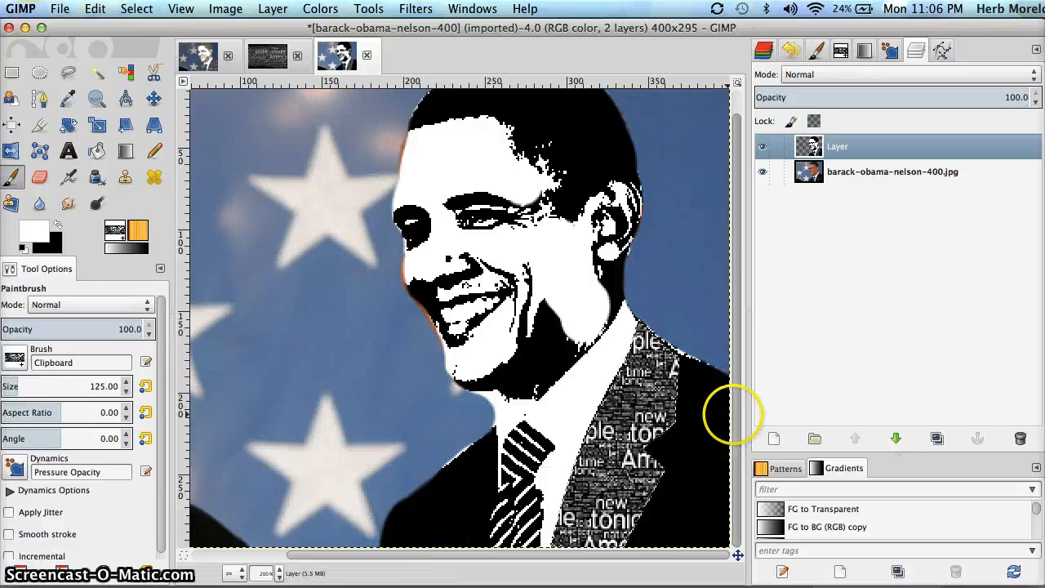
left_click(941, 51)
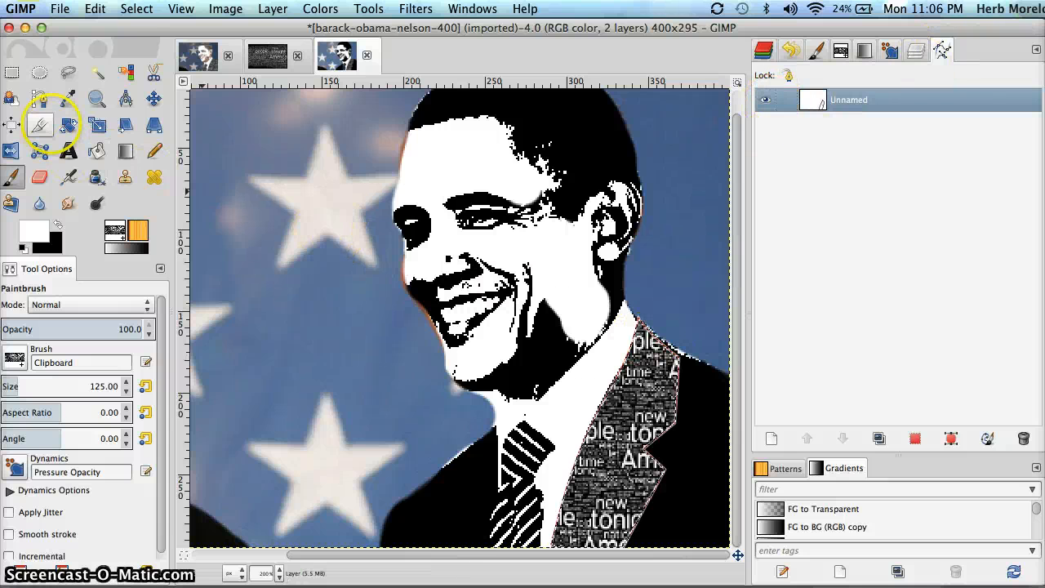
Drag the existing path's top and lower anchors past the image's right edge and lower-right corner
left_click(39, 98)
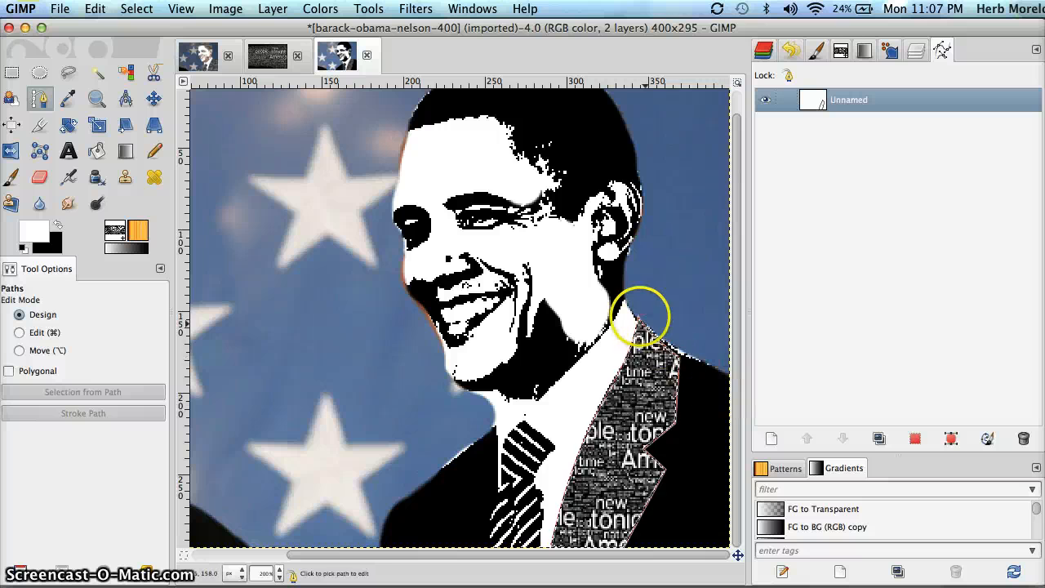
left_click(639, 316)
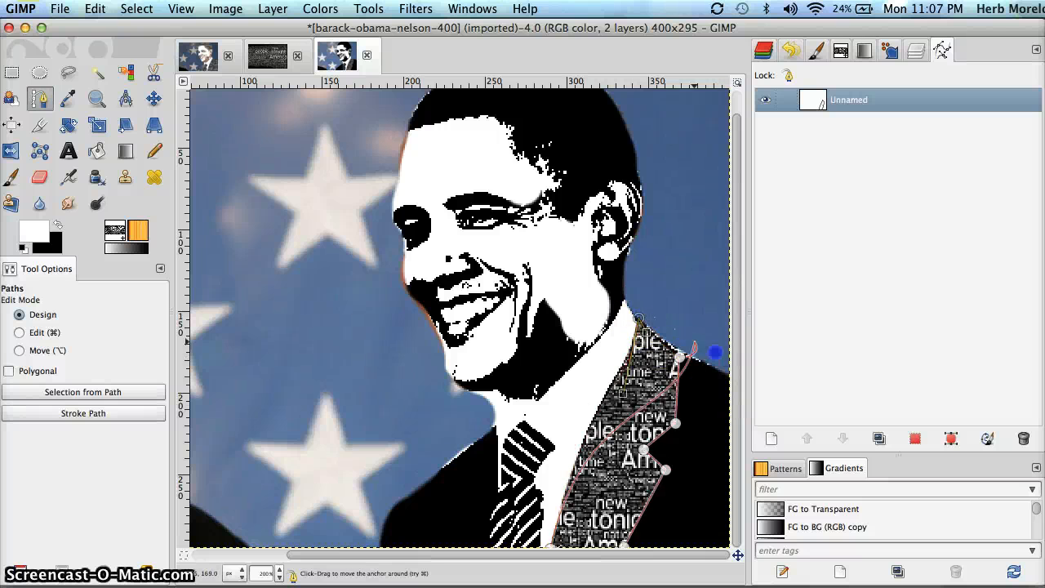
left_click_drag(715, 352, 742, 374)
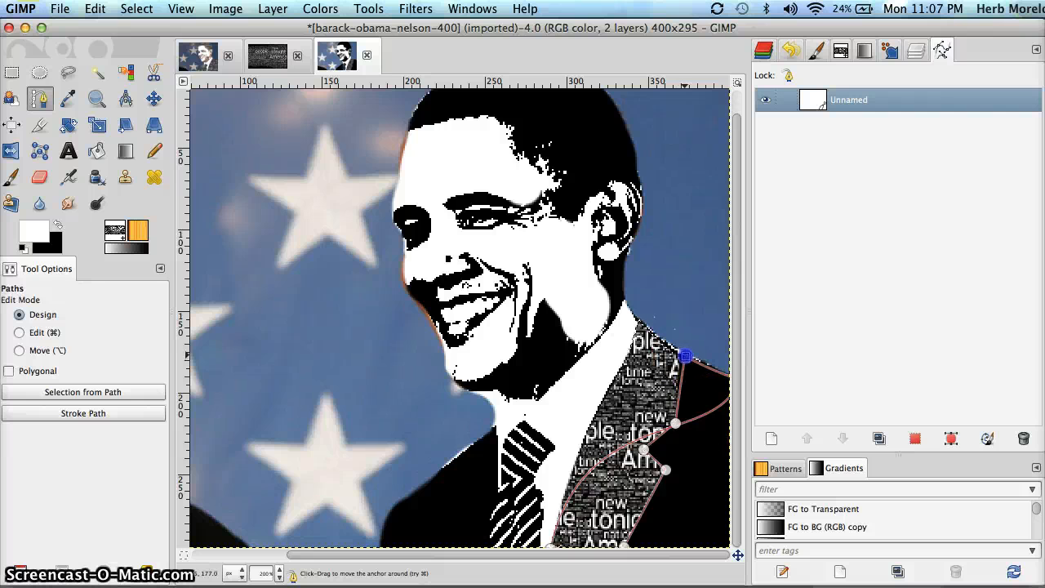
left_click(675, 423)
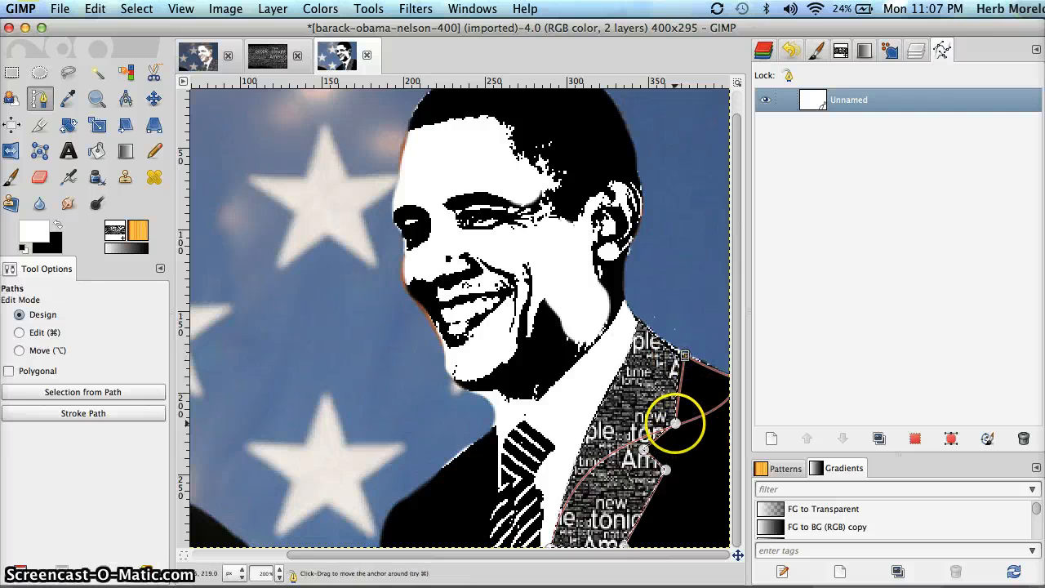
left_click(551, 544)
left_click_drag(624, 541, 737, 549)
Move the path's middle anchor down to the lapel notch and convert the path to a selection
left_click(676, 422)
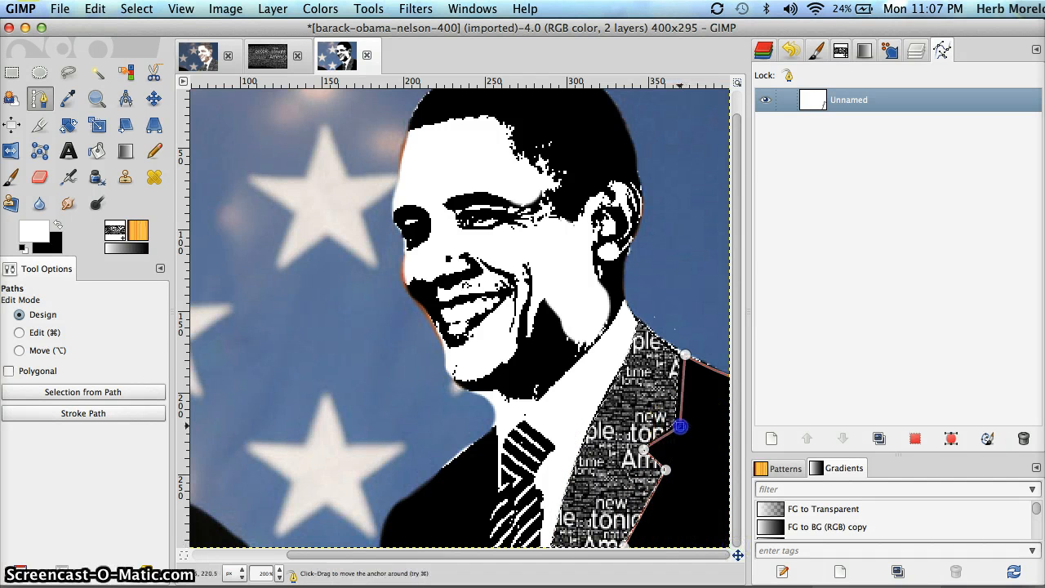
left_click_drag(679, 426, 645, 448)
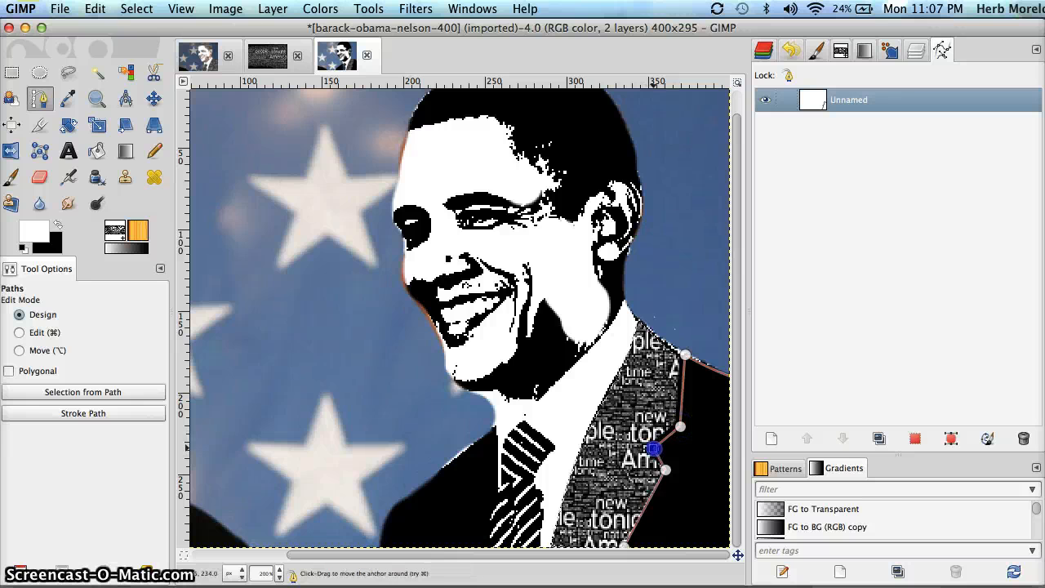
left_click(665, 470)
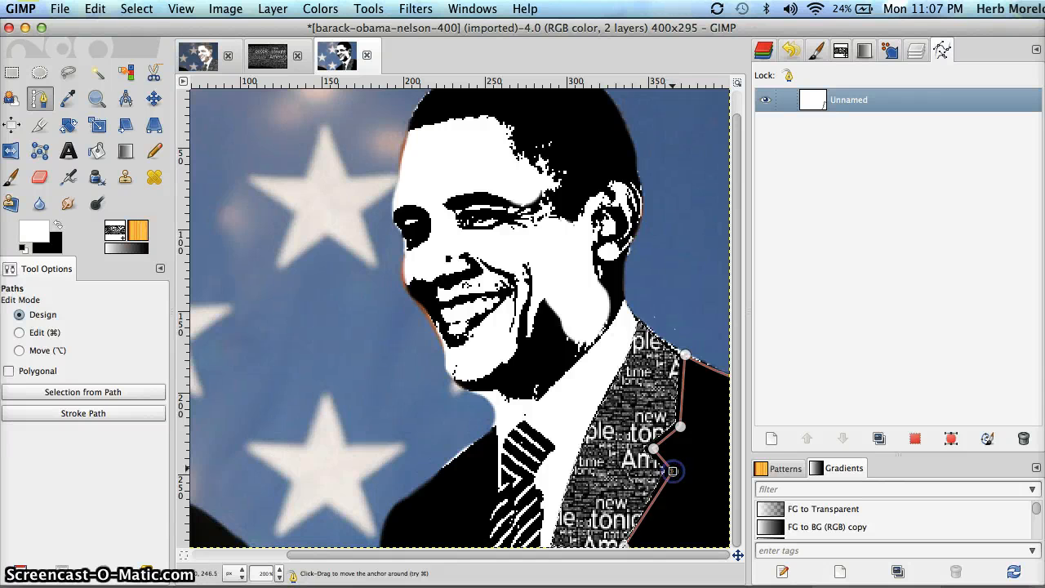
left_click(654, 447)
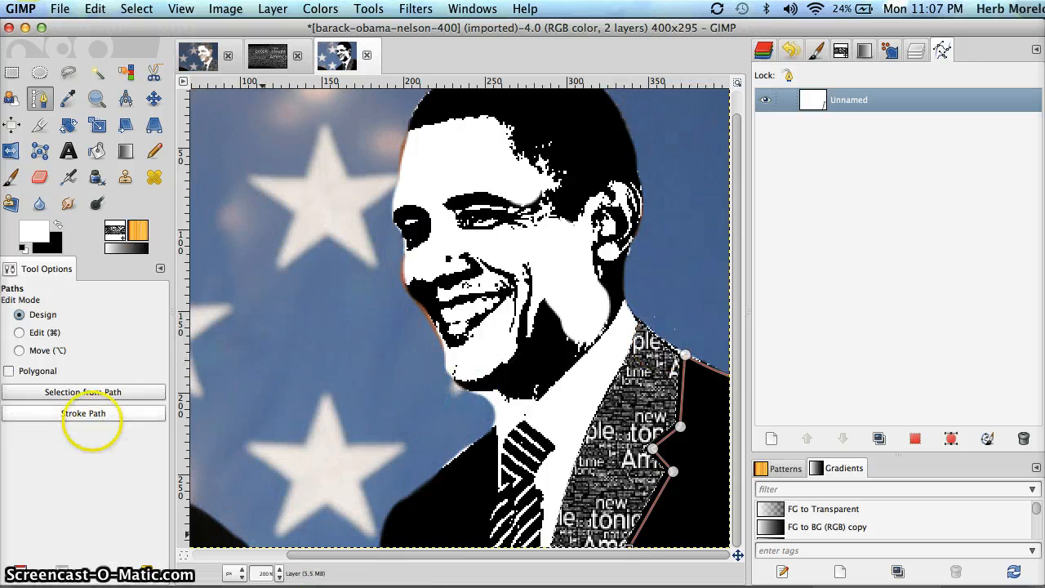
left_click(84, 392)
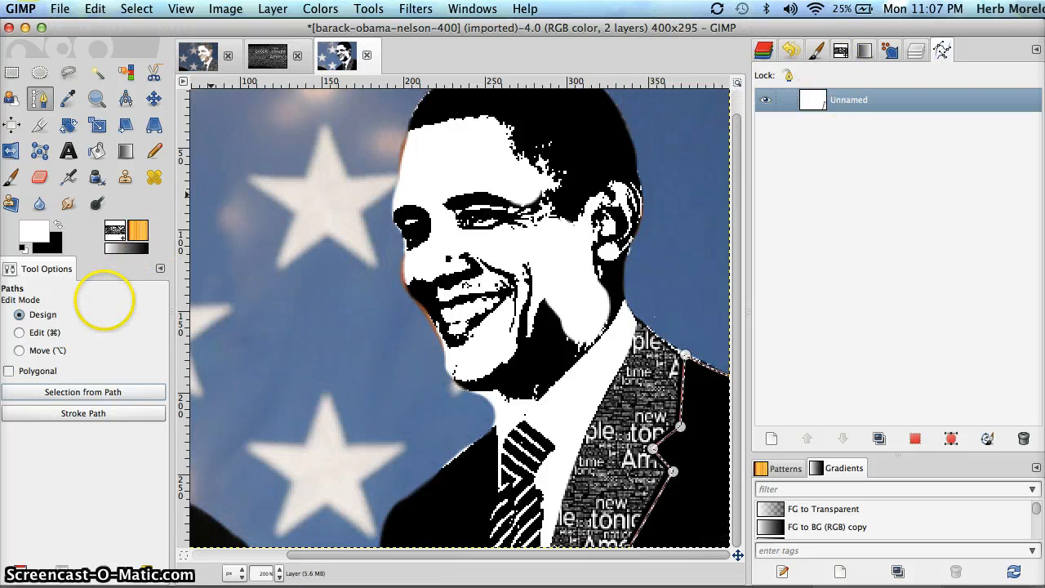
Stamp word-cloud text with the Clipboard brush across the selected right side of the jacket
left_click(12, 178)
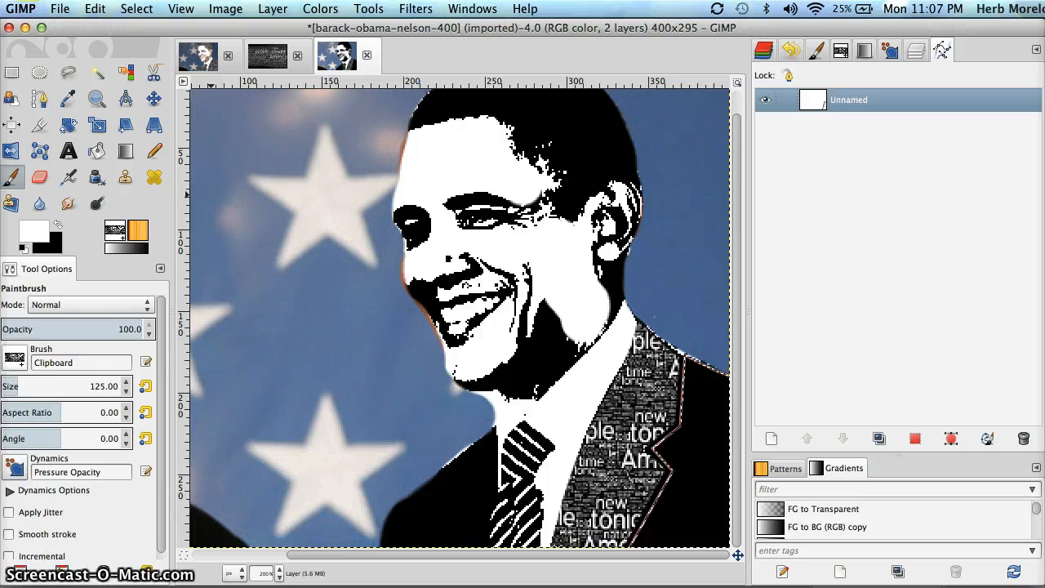
left_click(14, 356)
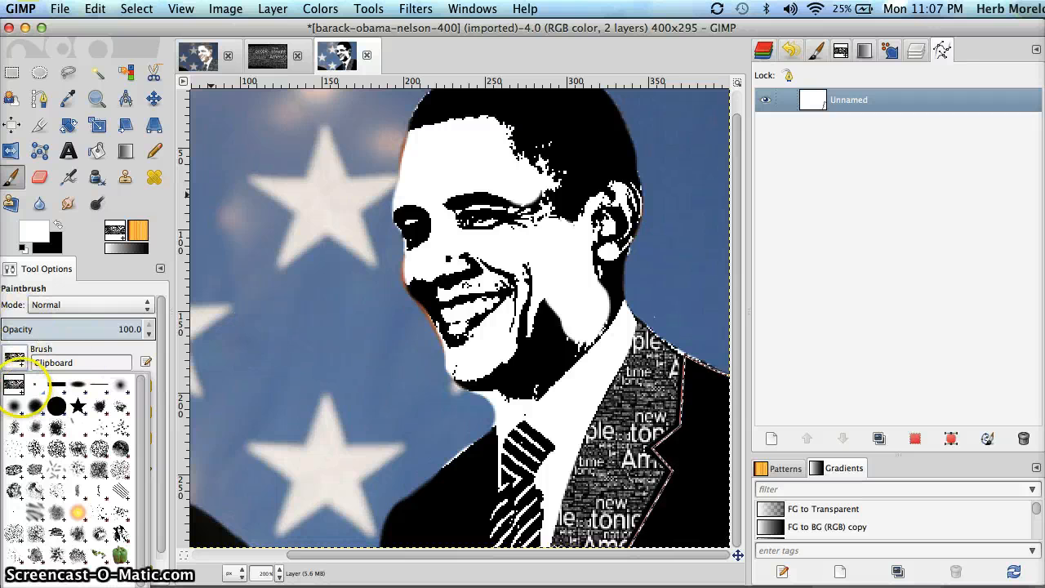
left_click(16, 385)
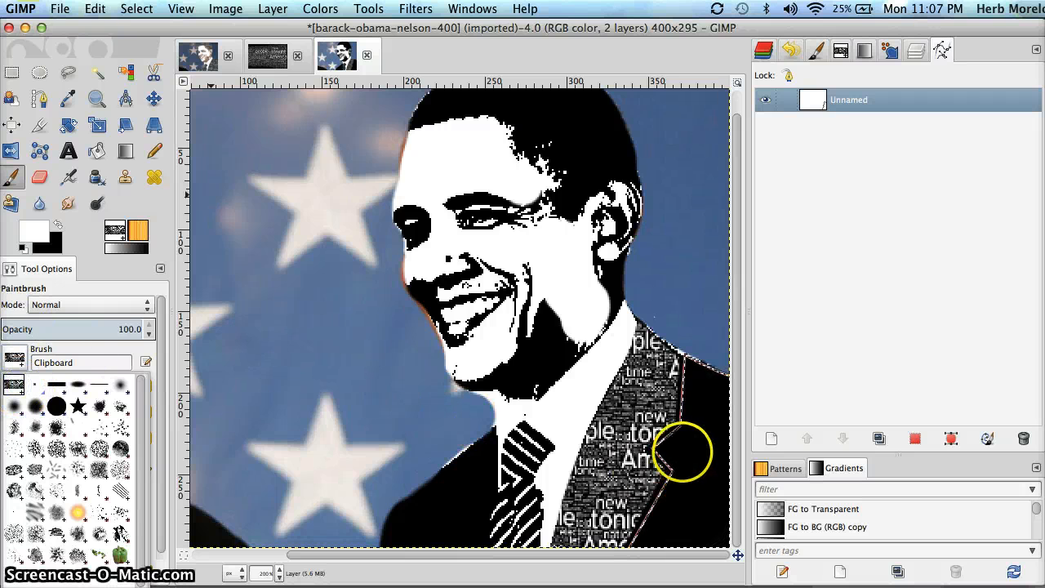
left_click(14, 382)
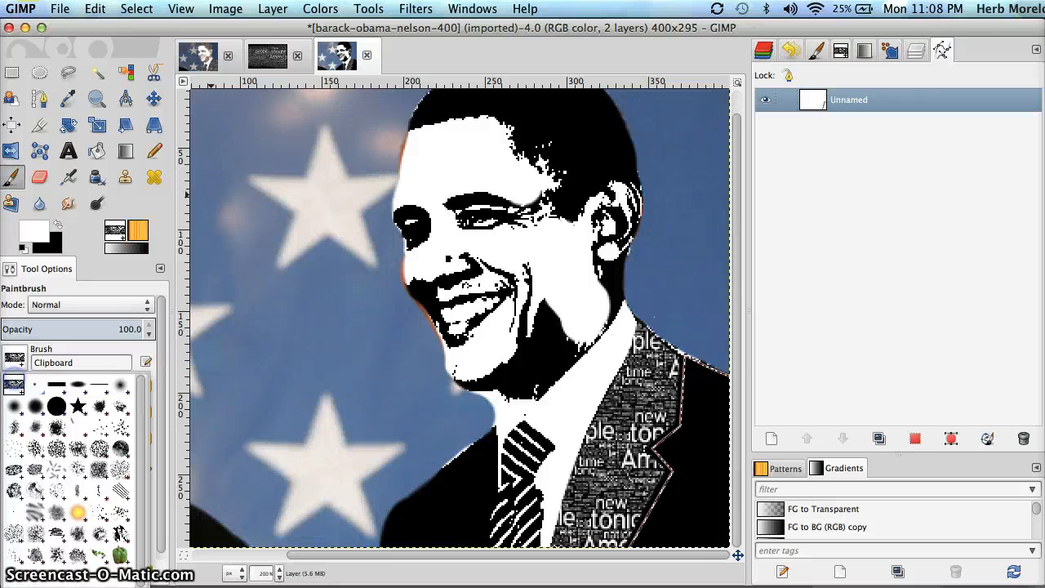
left_click(88, 355)
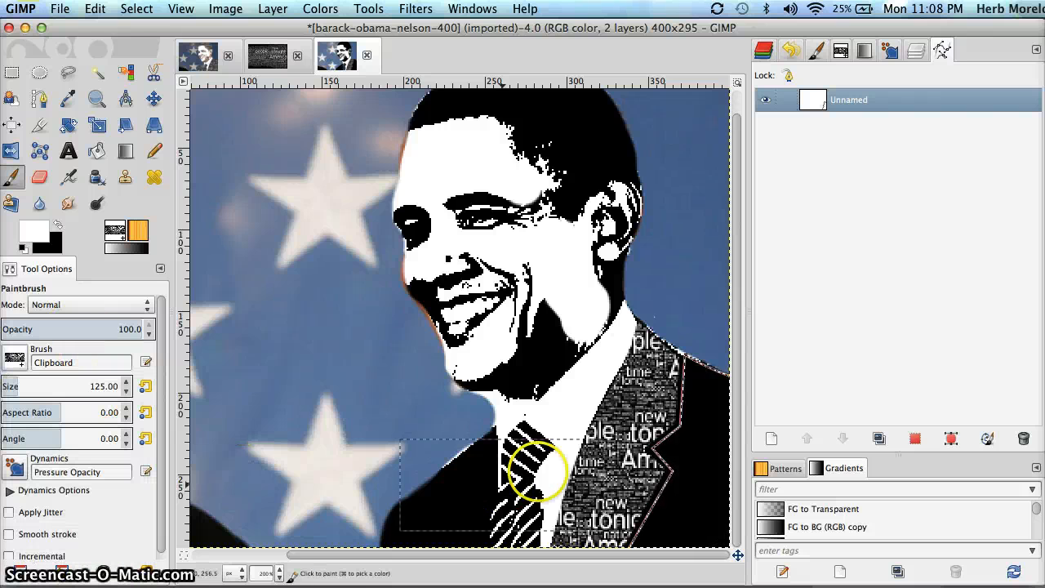
left_click(726, 398)
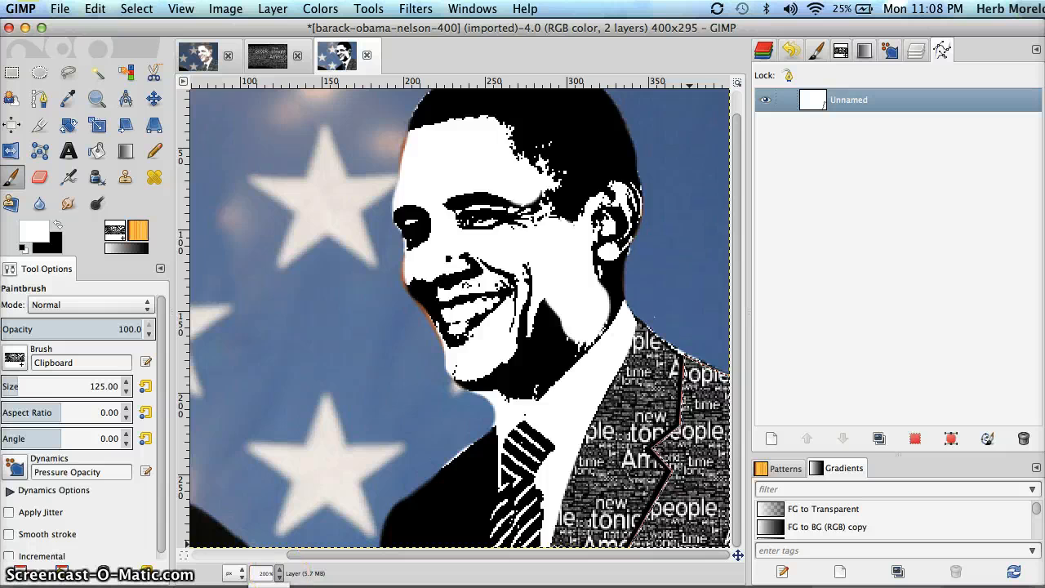
View the image at 100%, clear the selection and hide the path outline
key("1")
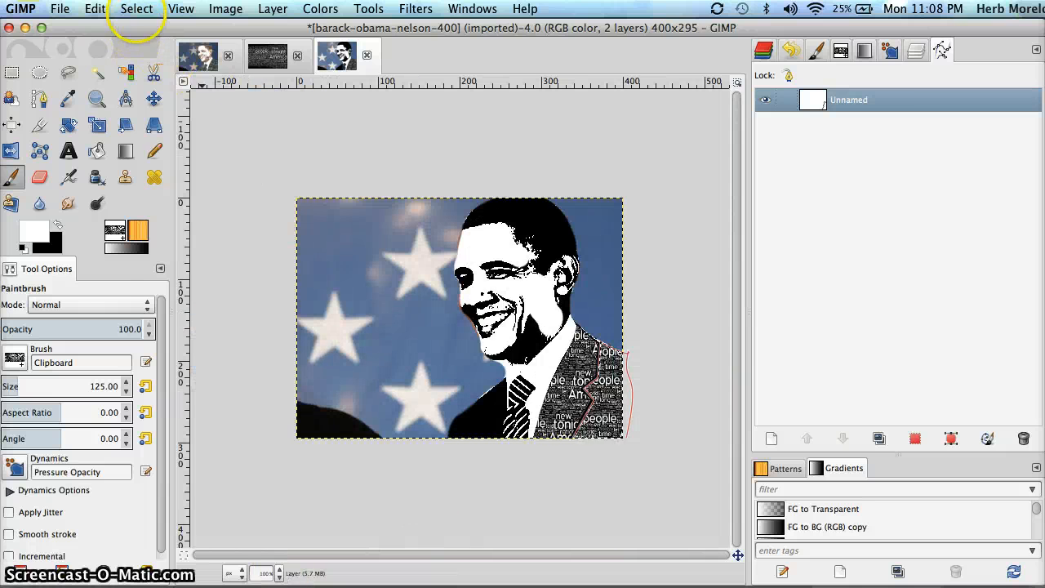
left_click(136, 10)
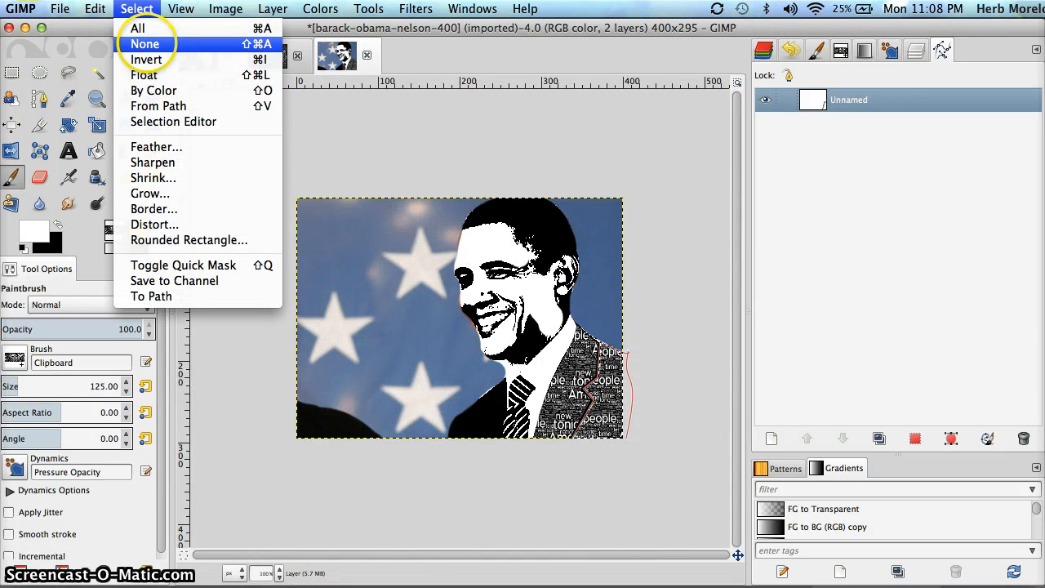
left_click(144, 43)
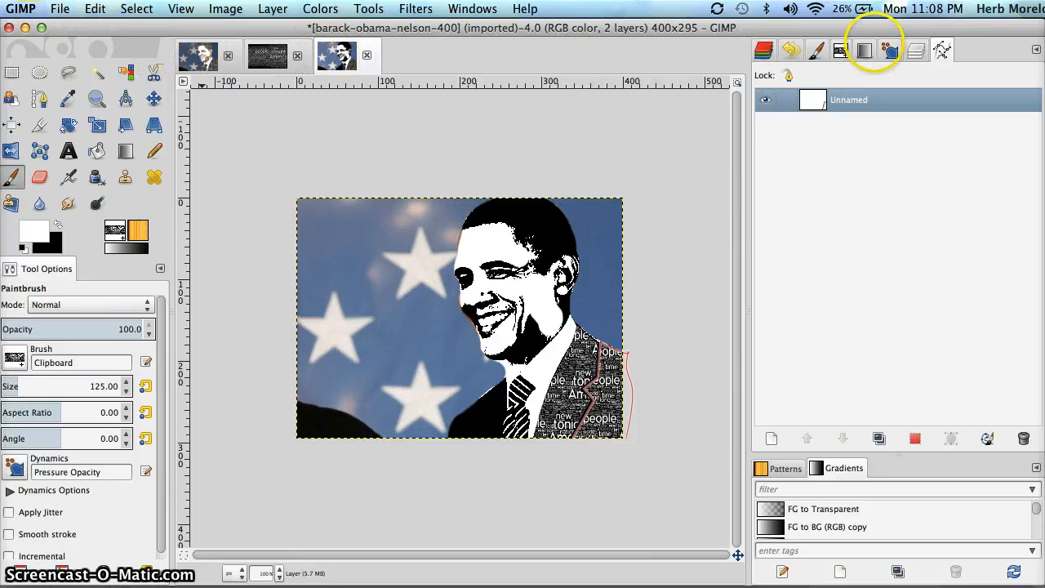
left_click(765, 99)
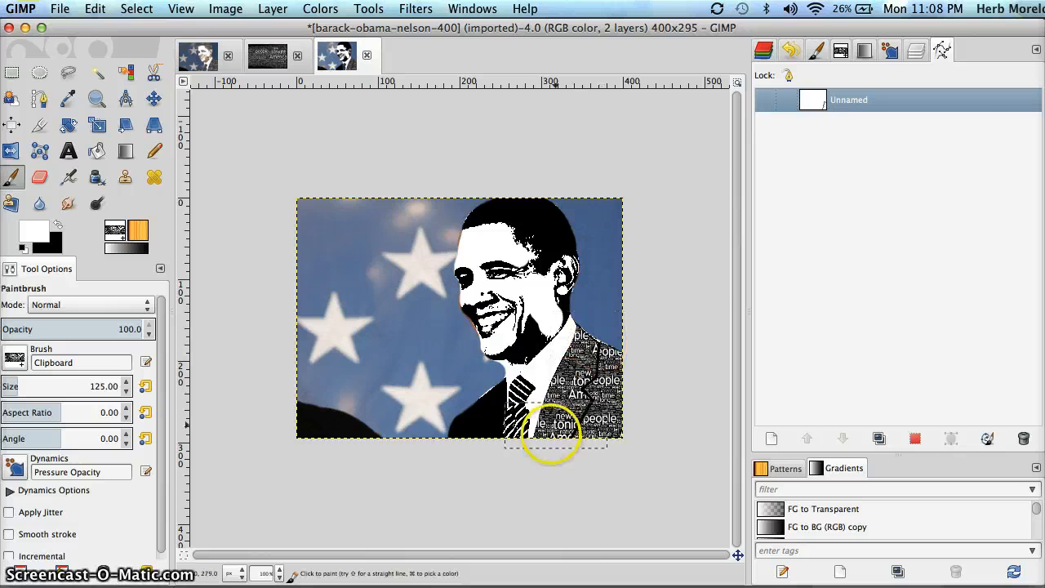
Paint more word texture over the suit toward the tie, then fuzzy-select the black hair
mouse_move(591, 355)
left_mouse_down()
mouse_move(602, 367)
mouse_move(583, 401)
mouse_move(599, 338)
mouse_move(536, 424)
left_mouse_up()
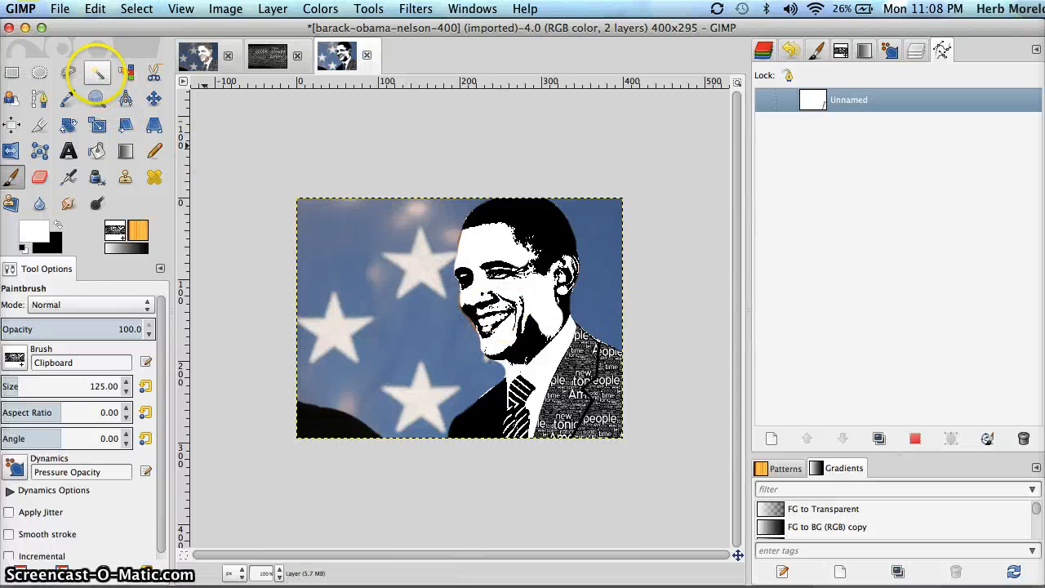
left_click(96, 73)
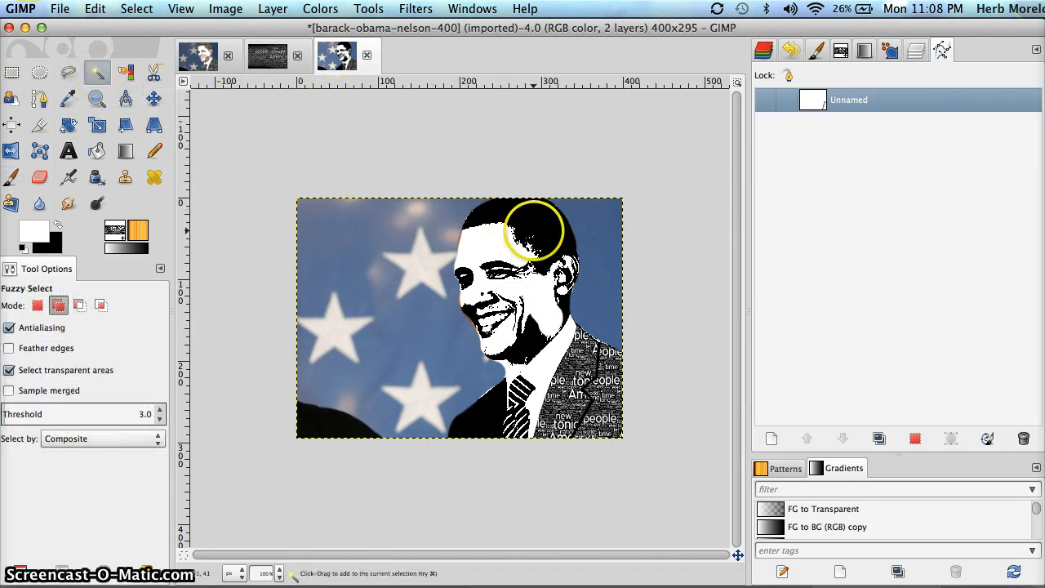
left_click(532, 210)
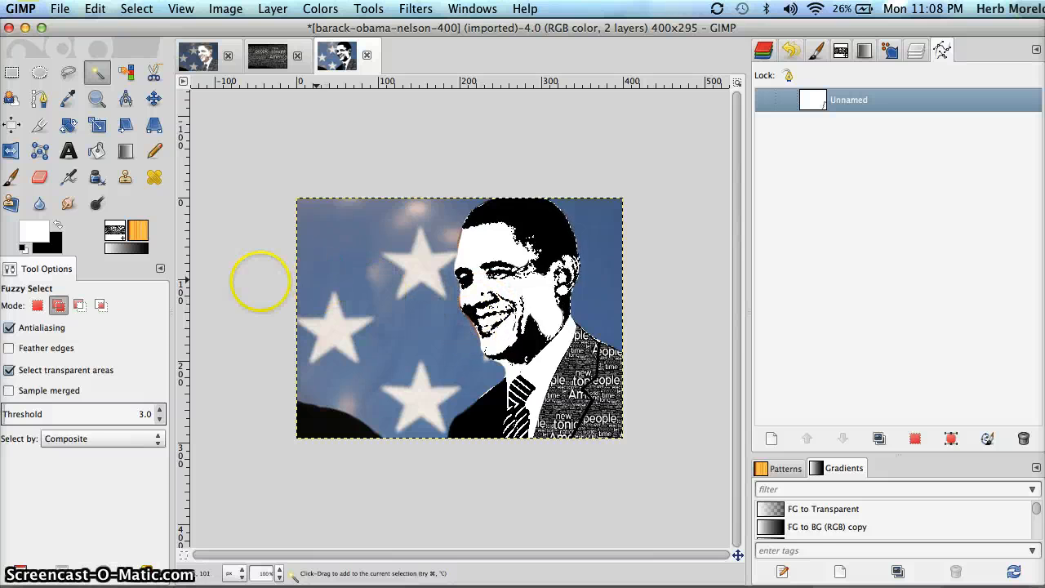
Pick the Paintbrush with the copied Clipboard word-texture brush for the hair and face shadows
left_click(12, 177)
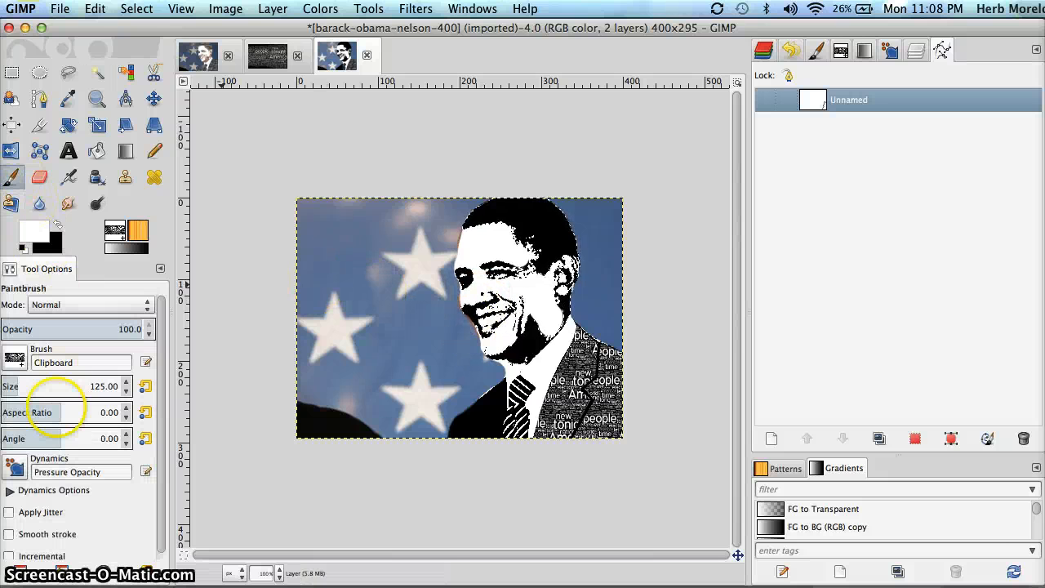
left_click(13, 357)
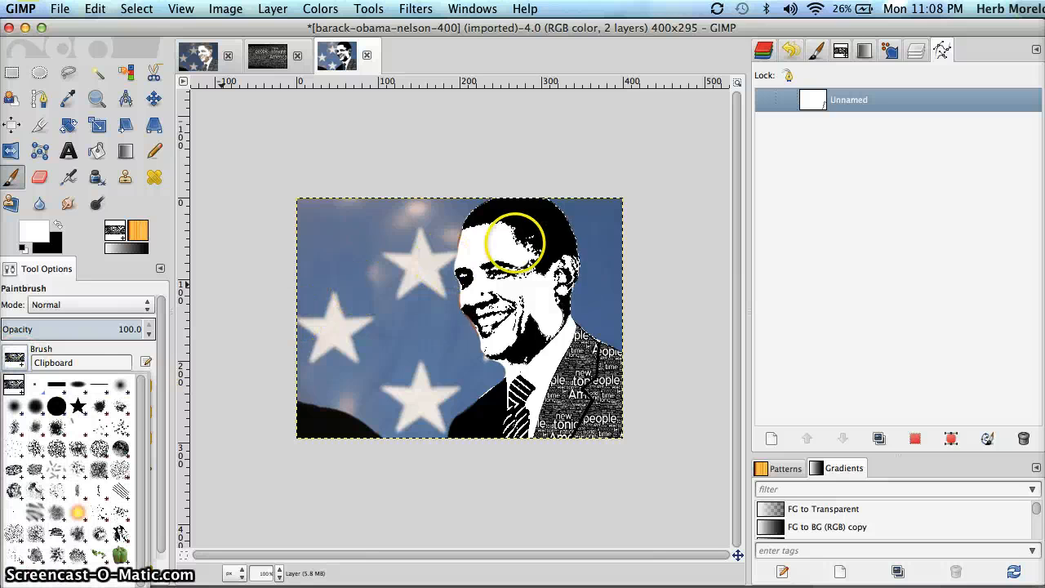
left_click(14, 383)
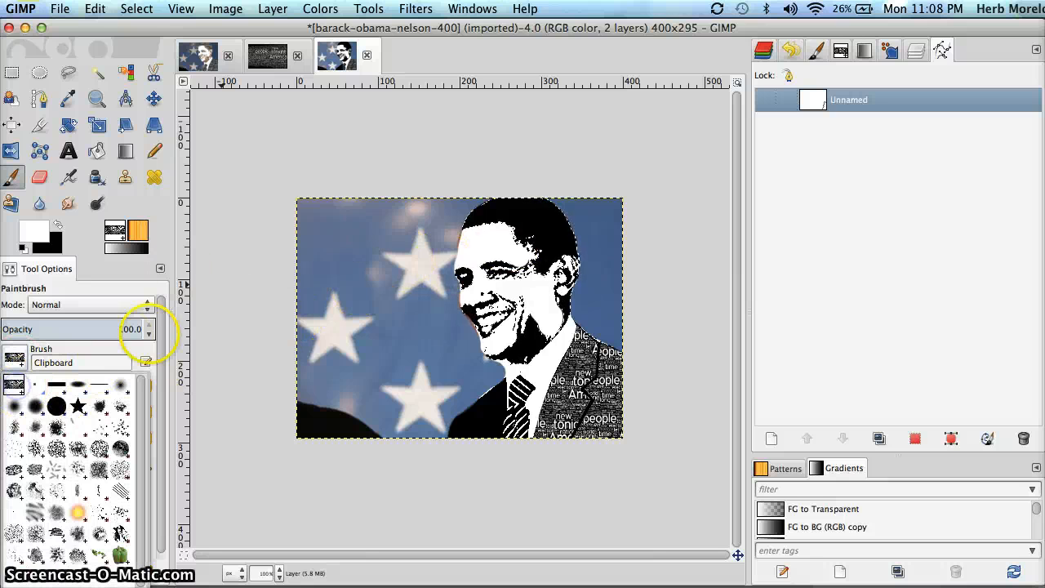
left_click(84, 330)
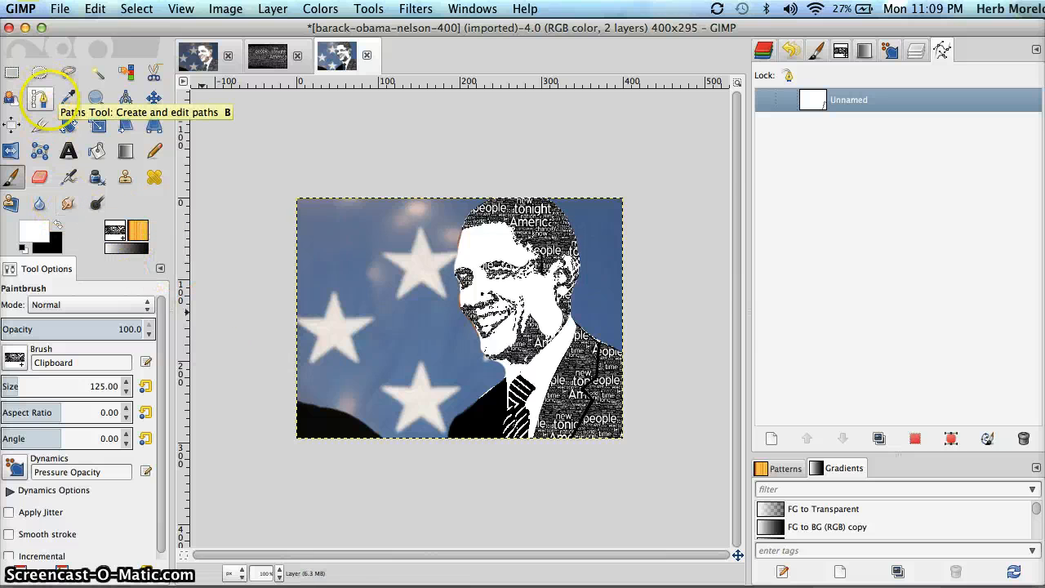
Draw a closed four-point path around the black jacket area left of the tie
left_click(39, 98)
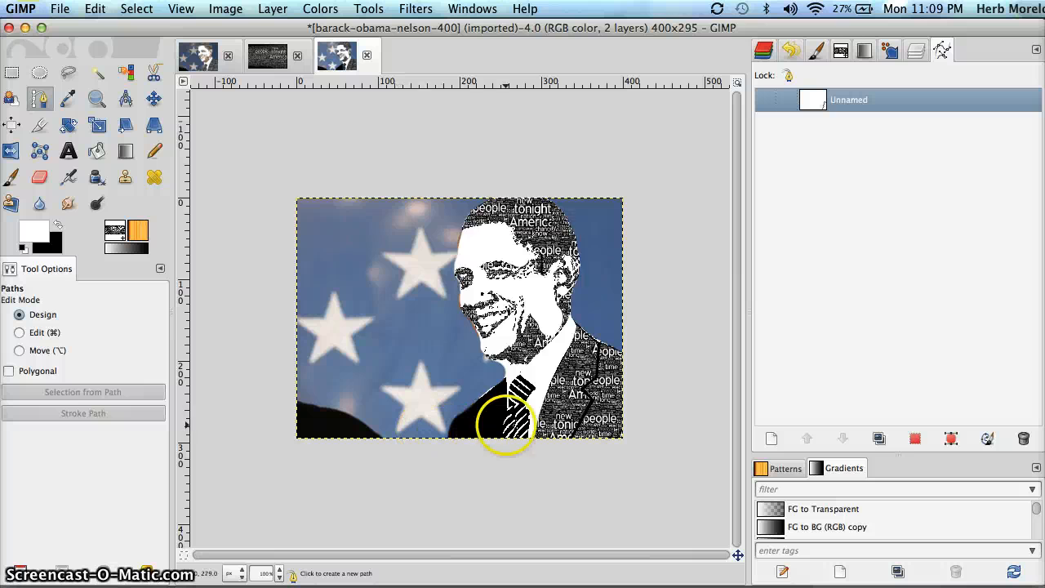
left_click(500, 437)
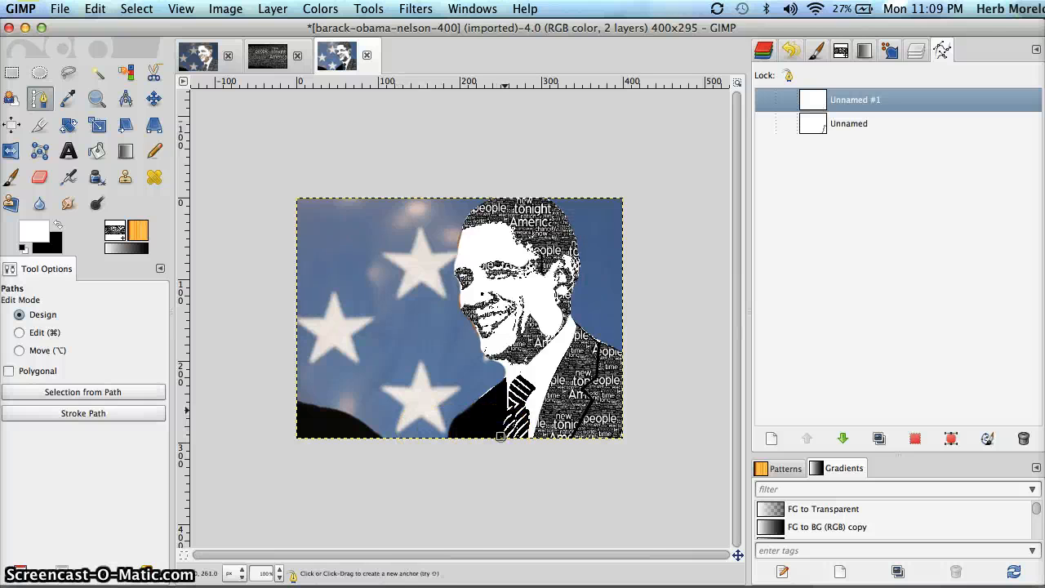
left_click(506, 409)
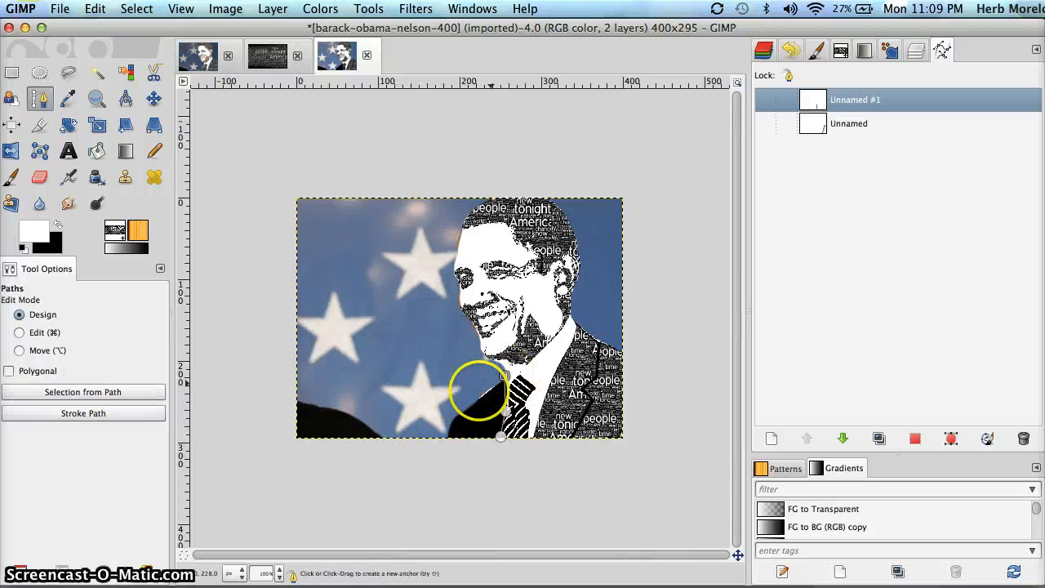
left_click(453, 416)
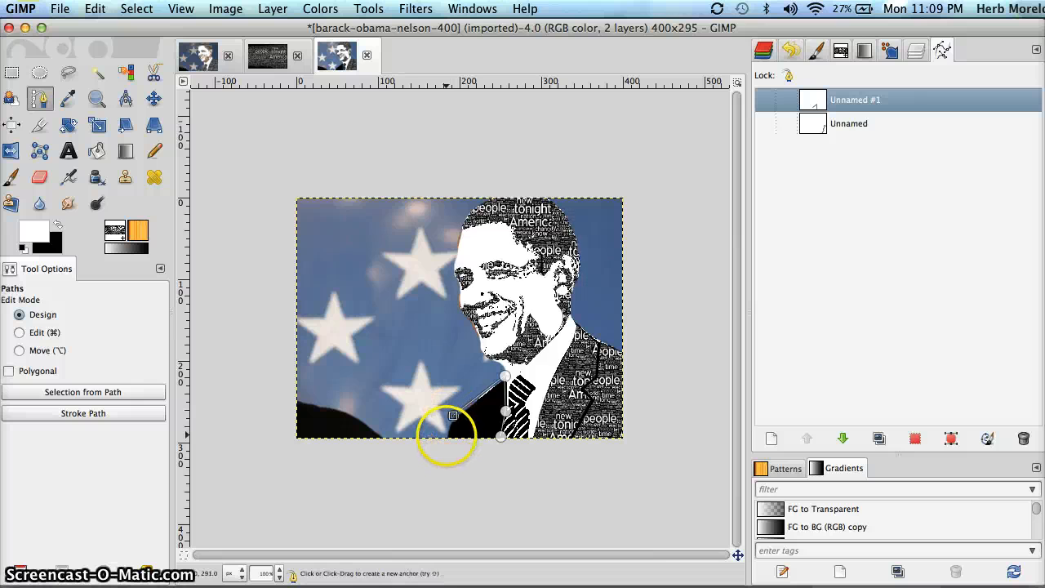
left_click(446, 438)
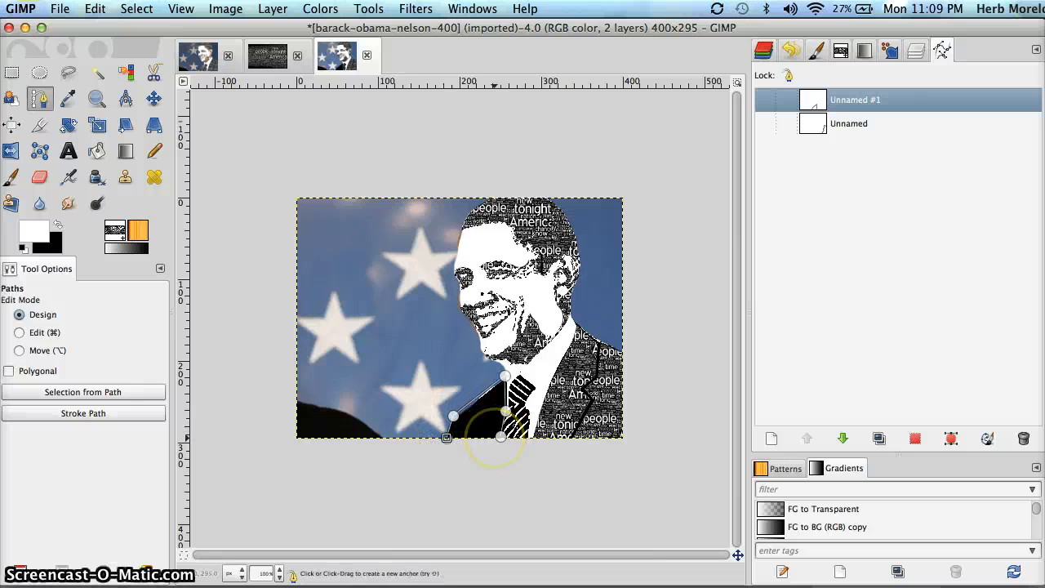
key("super")
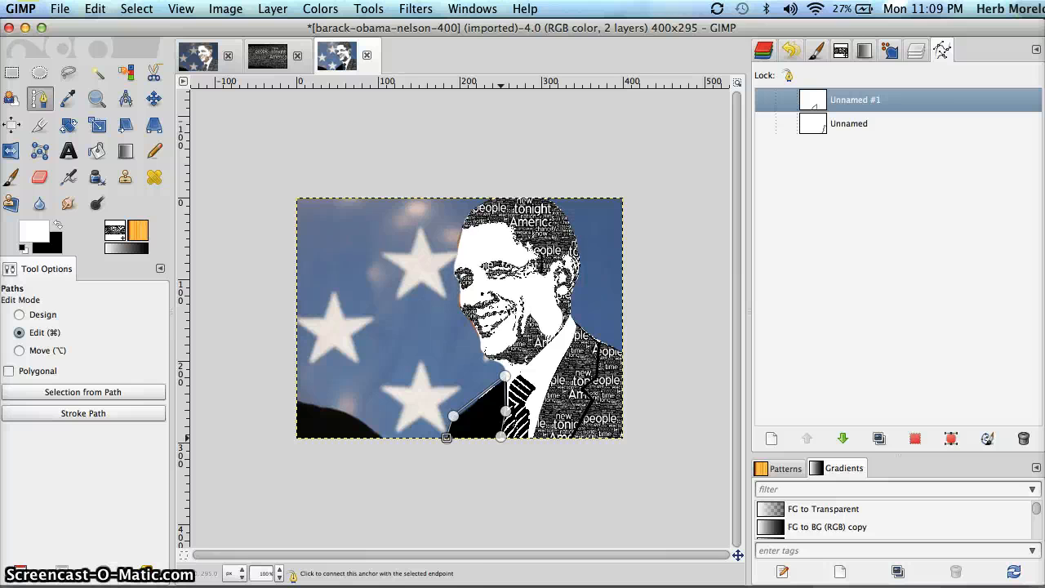
left_click(501, 436, "super")
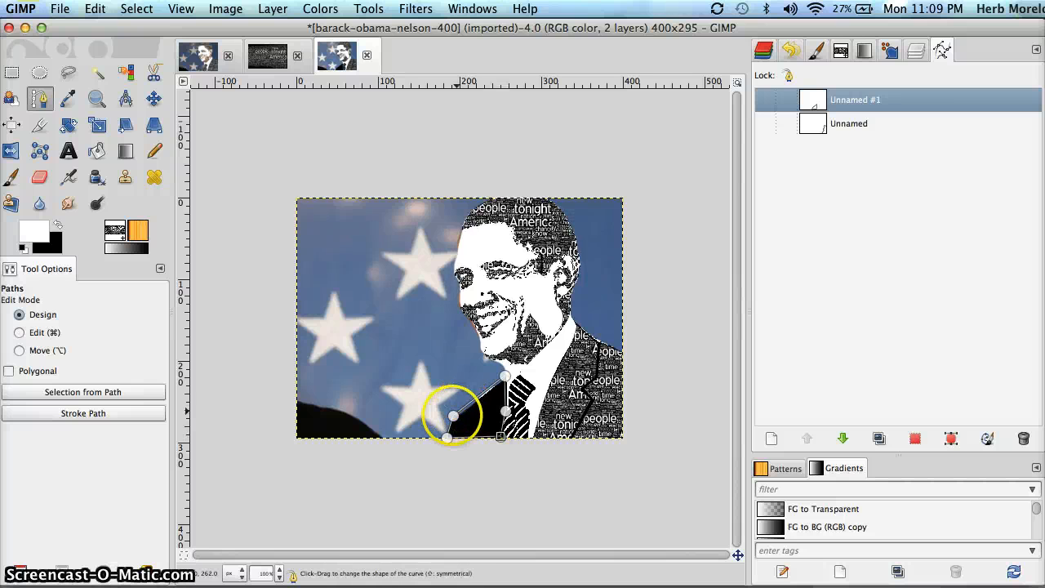
Nudge the left path point slightly down and convert the path to a selection
left_click_drag(453, 416, 452, 420)
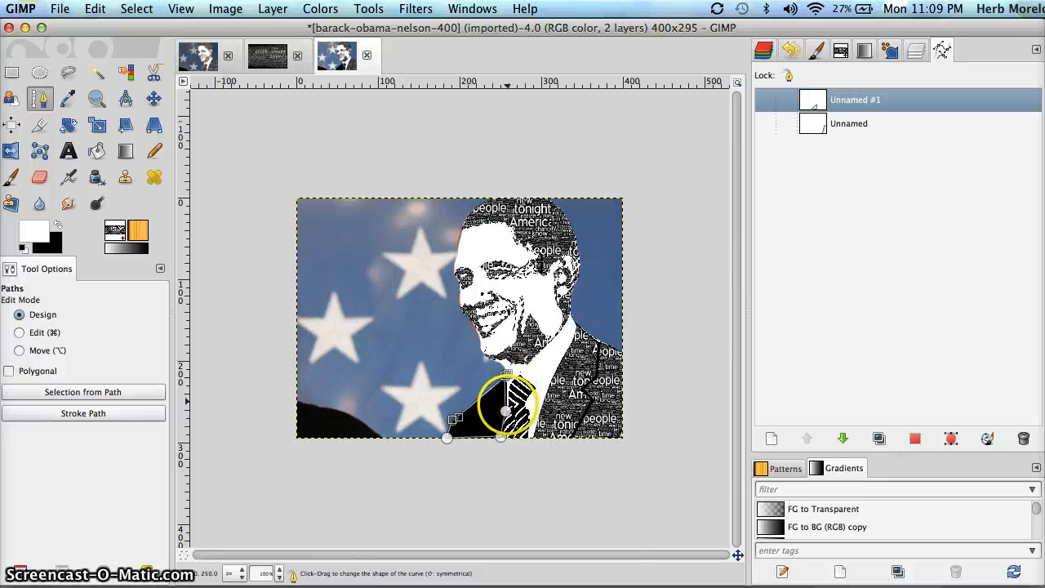
left_click(506, 410)
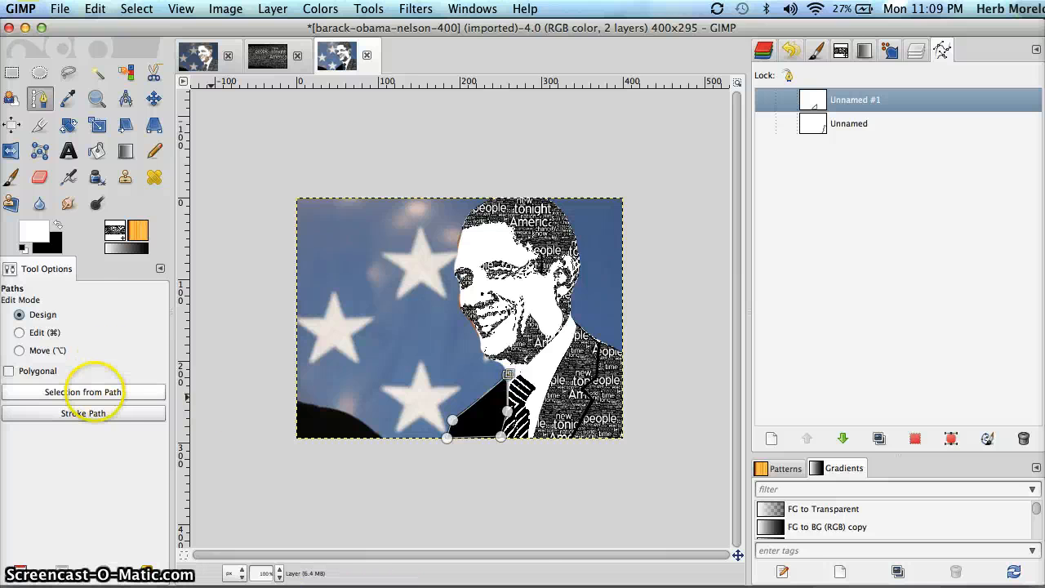
left_click(94, 392)
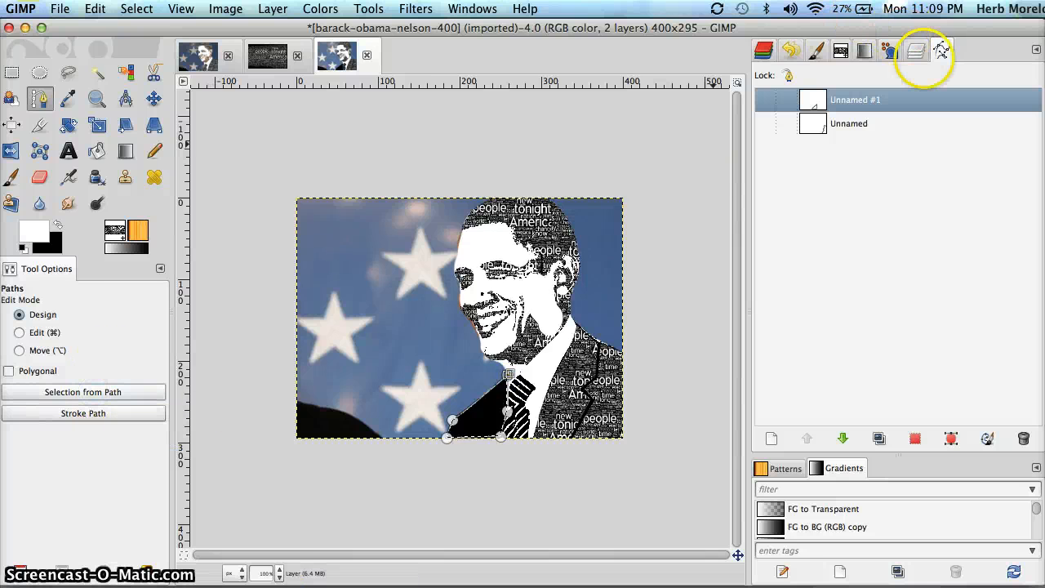
left_click(915, 51)
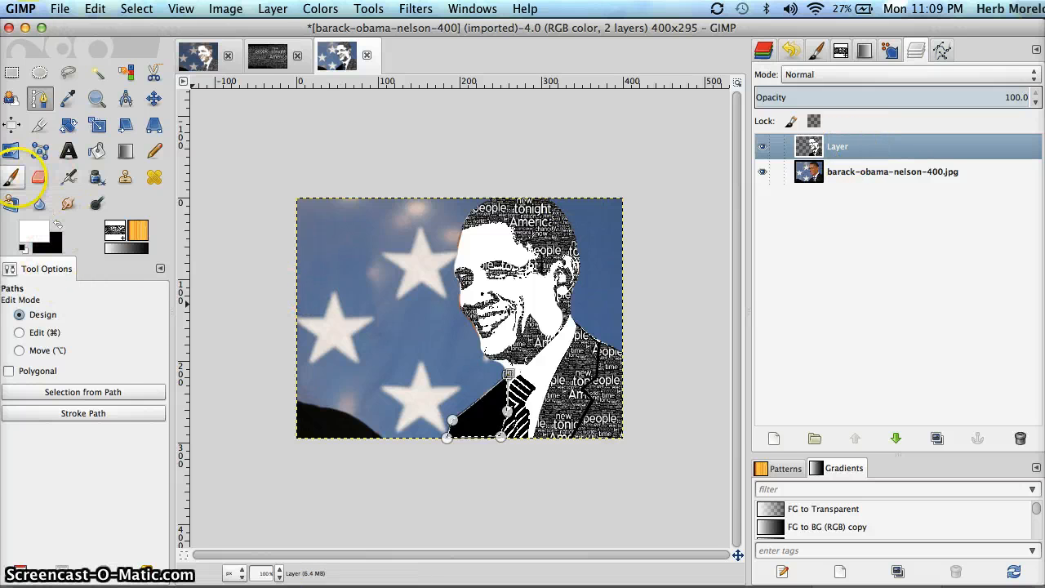
Stamp word texture over the selected lower-left jacket area, then clear the selection
left_click(11, 176)
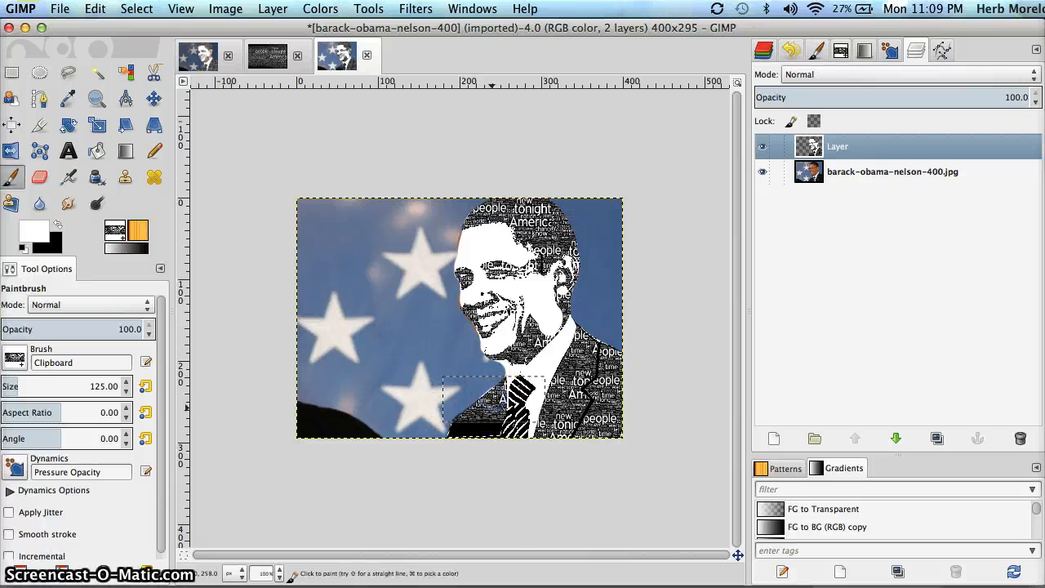
left_click(473, 433)
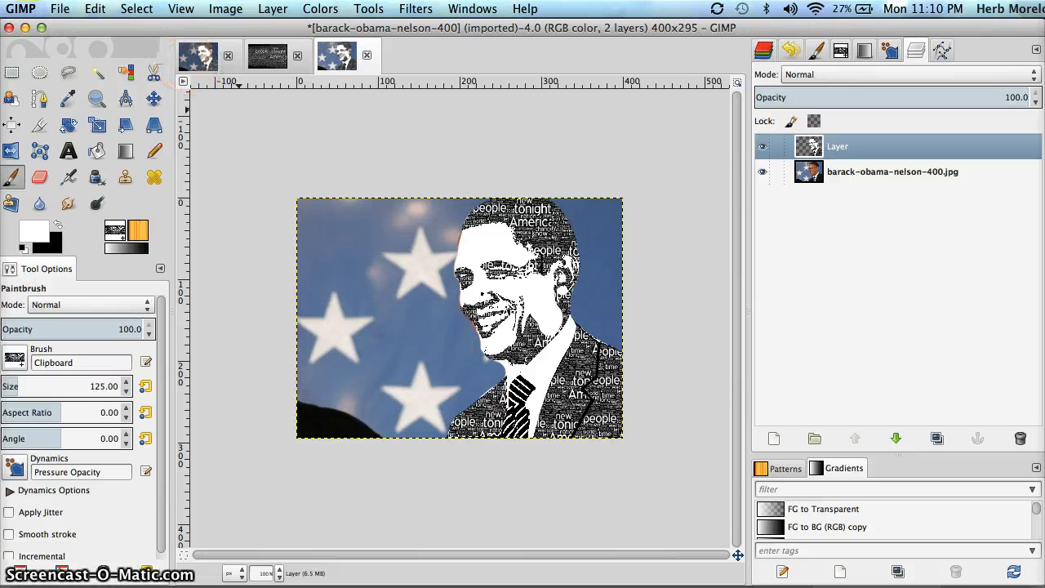
left_click(155, 9)
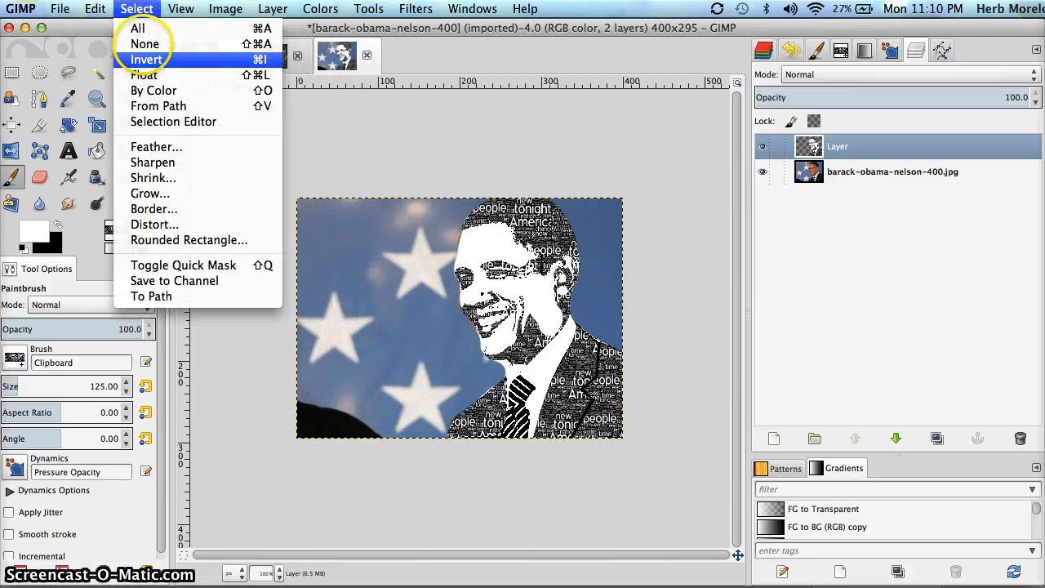
left_click(145, 43)
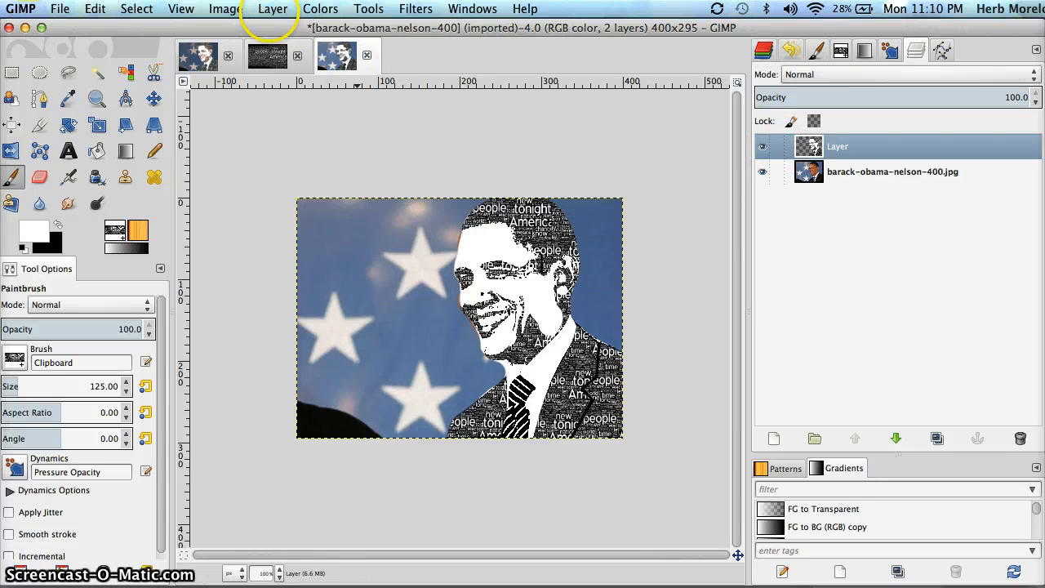
Apply Color to Alpha with black to the portrait layer, then compare it with the first image
left_click(272, 9)
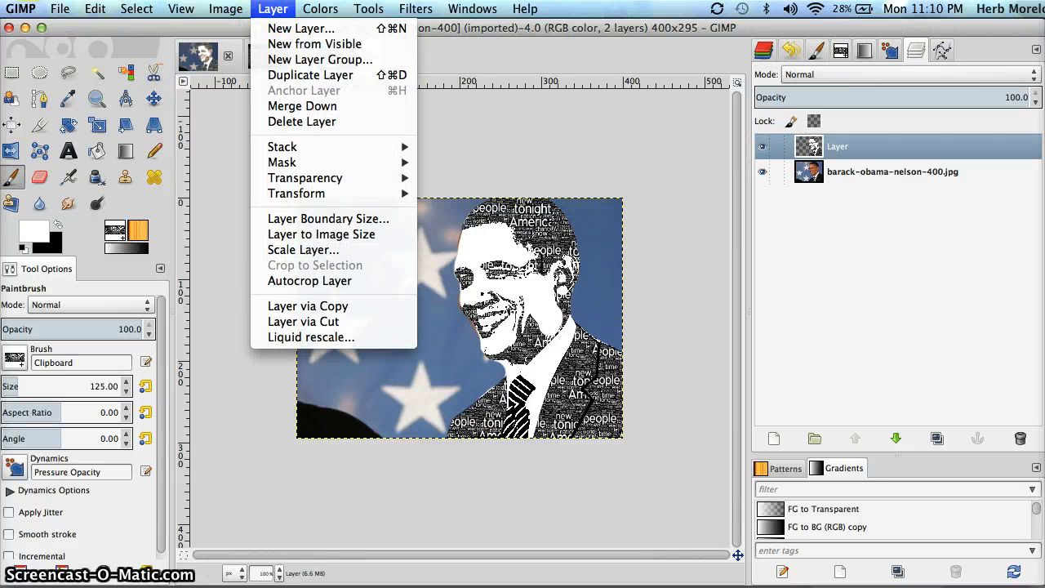
mouse_move(320, 9)
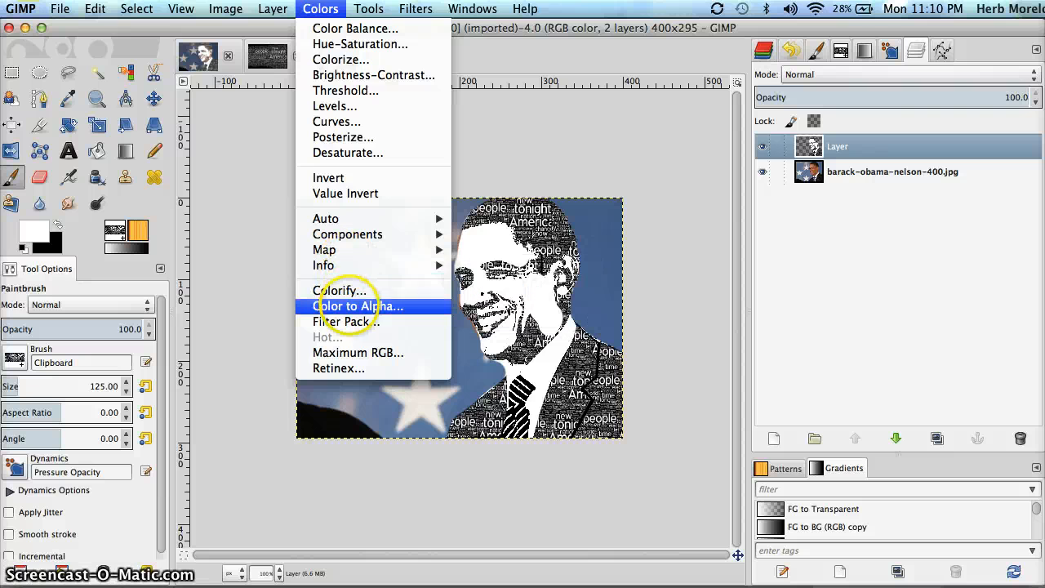
left_click(343, 305)
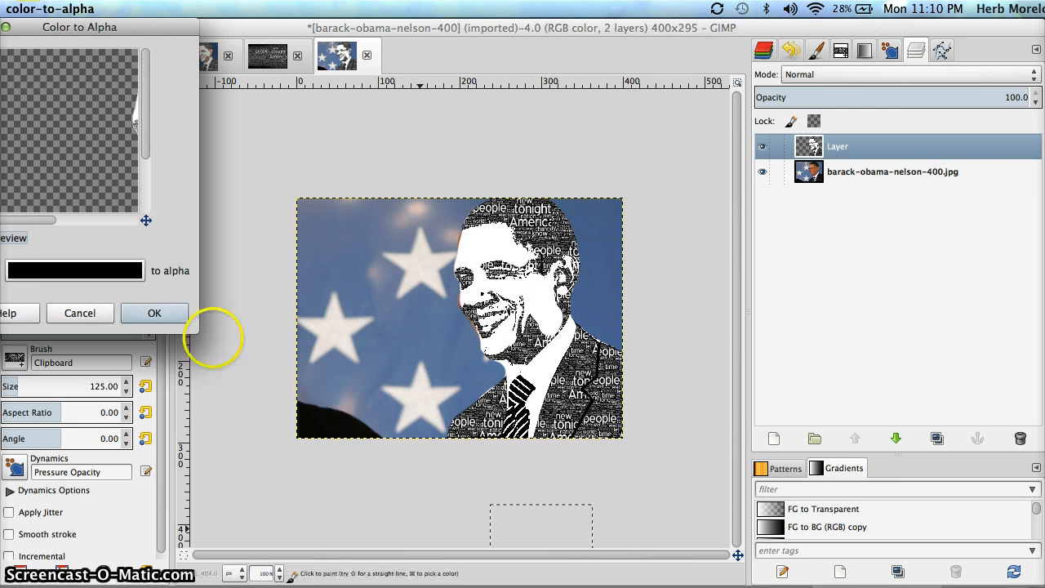
left_click_drag(59, 18, 165, 54)
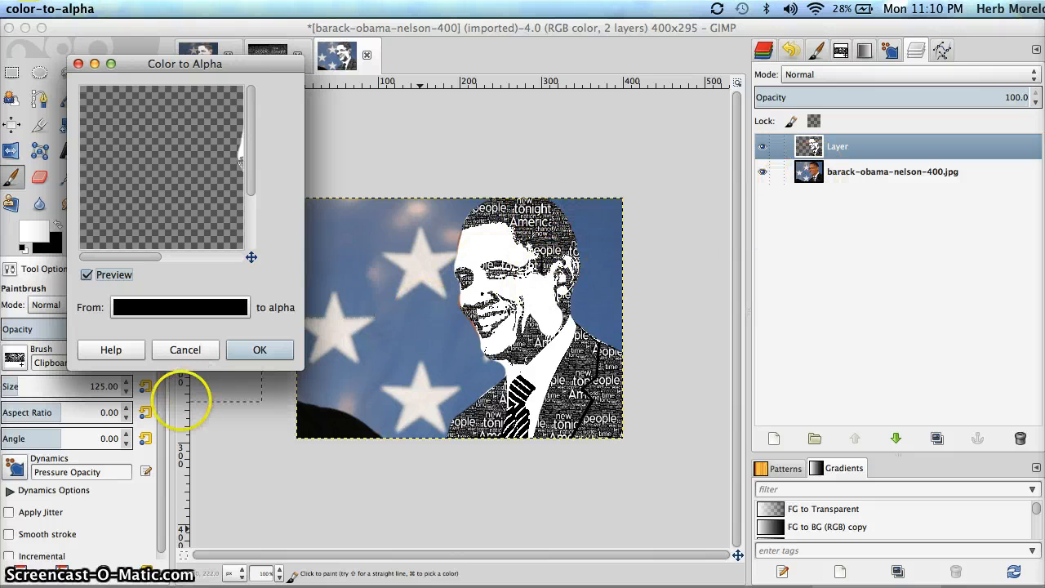
left_click(258, 349)
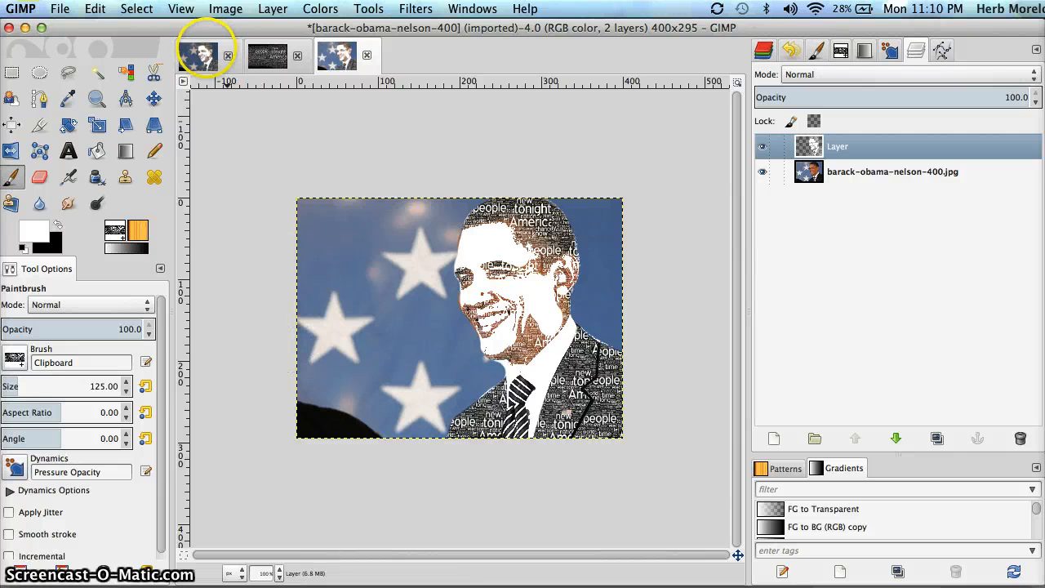
left_click(200, 56)
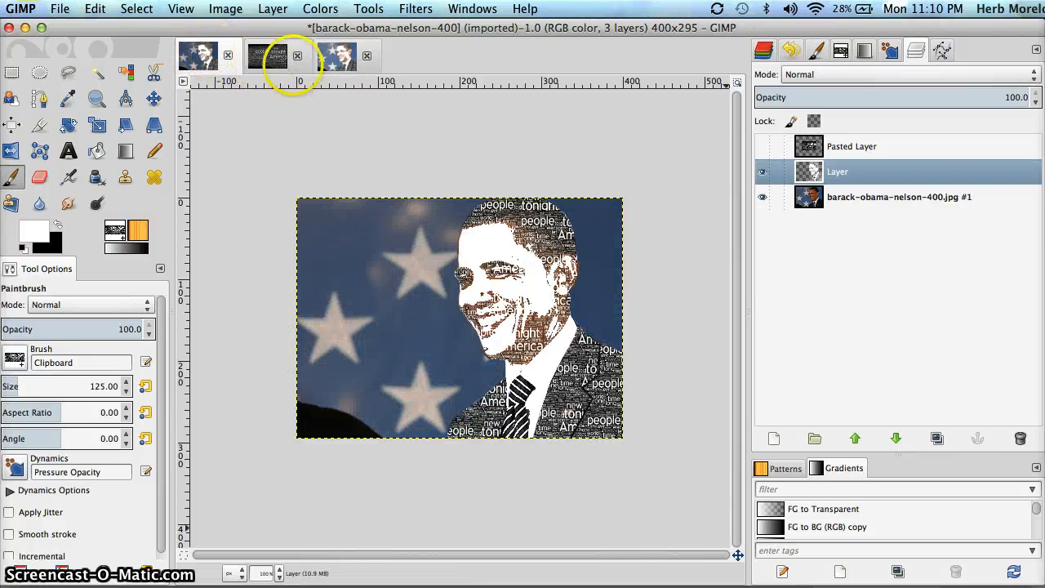
left_click(336, 57)
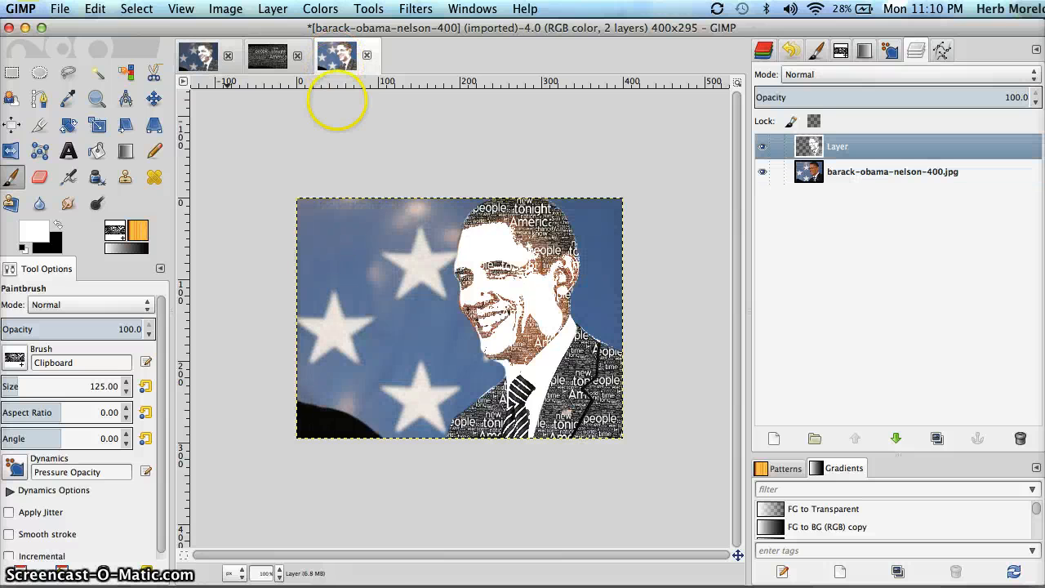